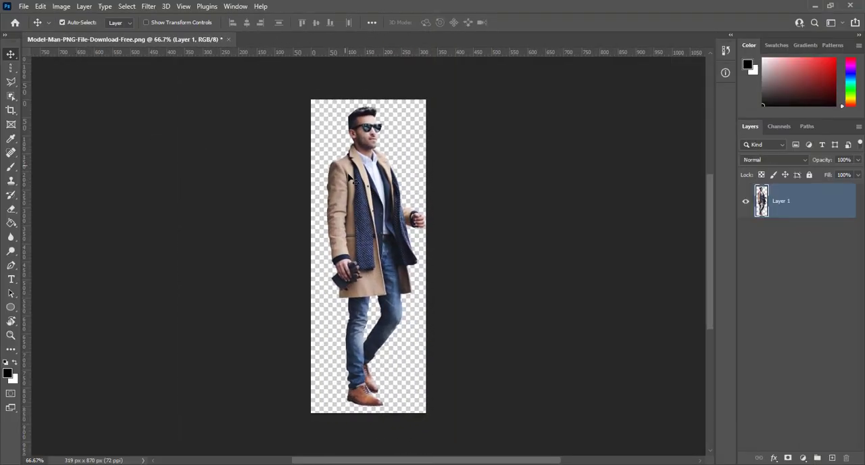
# - Create a new transparent document 2000 pixels wide and 2000 pixels high at a resolution of 72 pixels/inch
pyautogui.moveTo(365, 199)
pyautogui.mouseDown()
pyautogui.moveTo(357, 210)
pyautogui.moveTo(362, 205)
pyautogui.mouseUp()
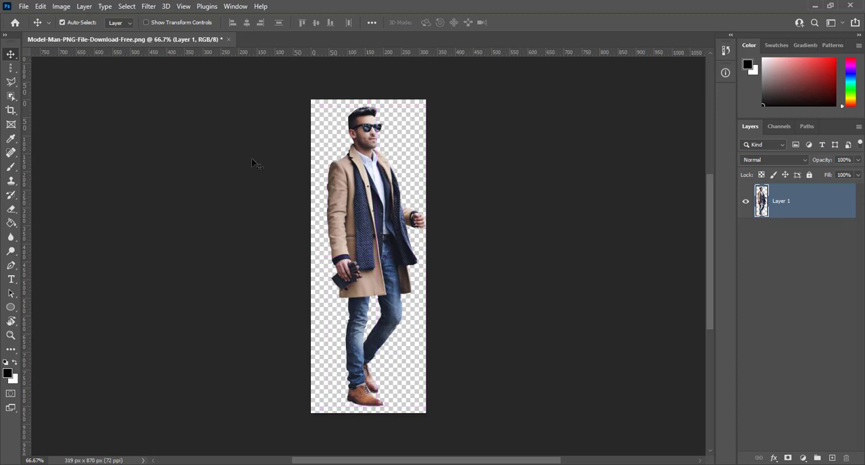
pyautogui.click(25, 6)
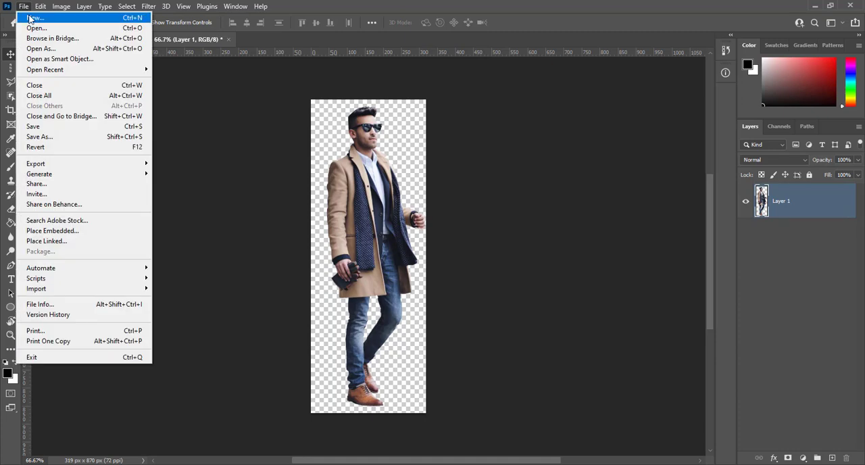
pyautogui.click(32, 18)
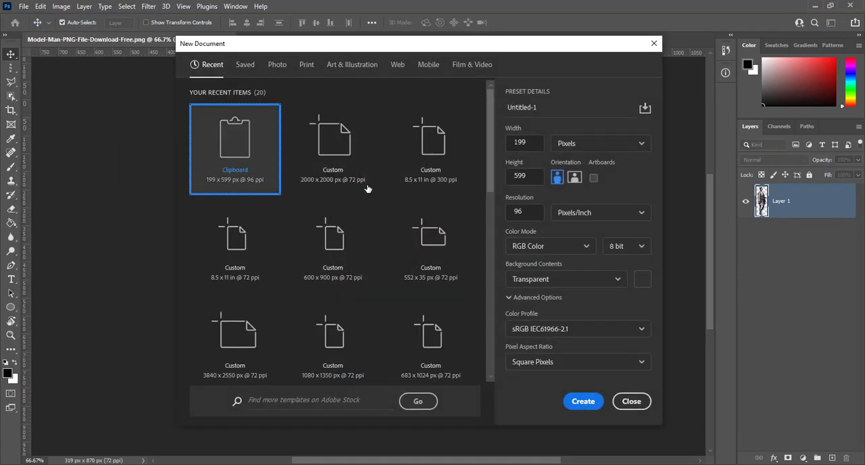
pyautogui.doubleClick(532, 143)
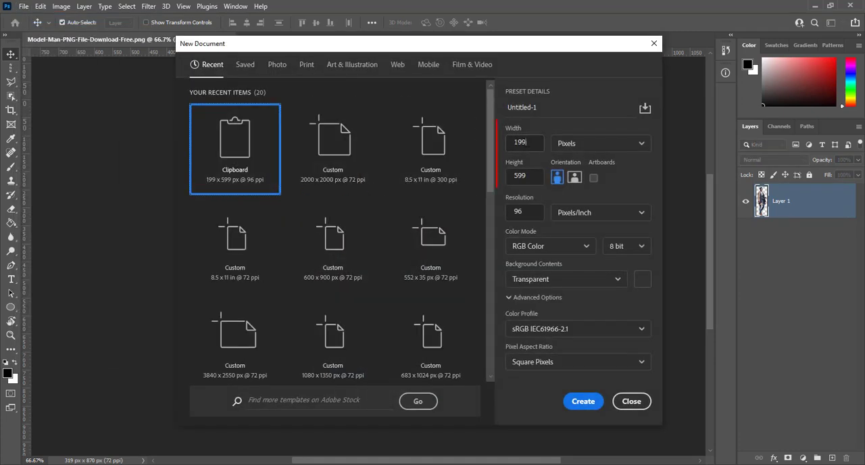
pyautogui.write('2000')
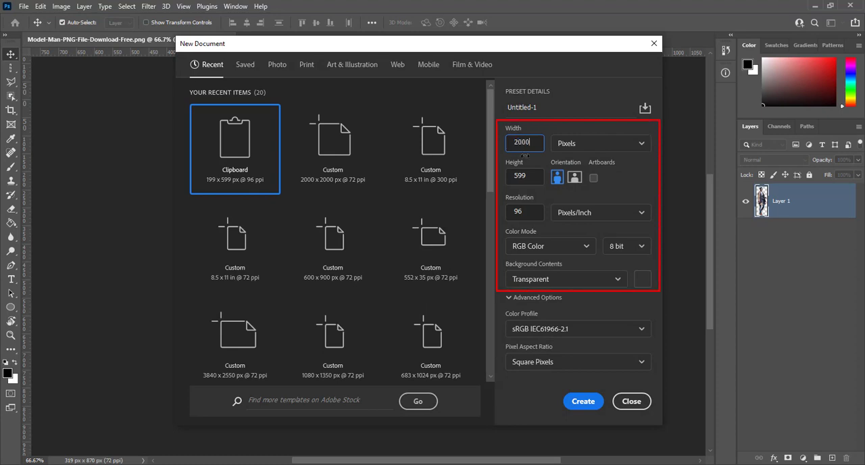
pyautogui.press('Tab')
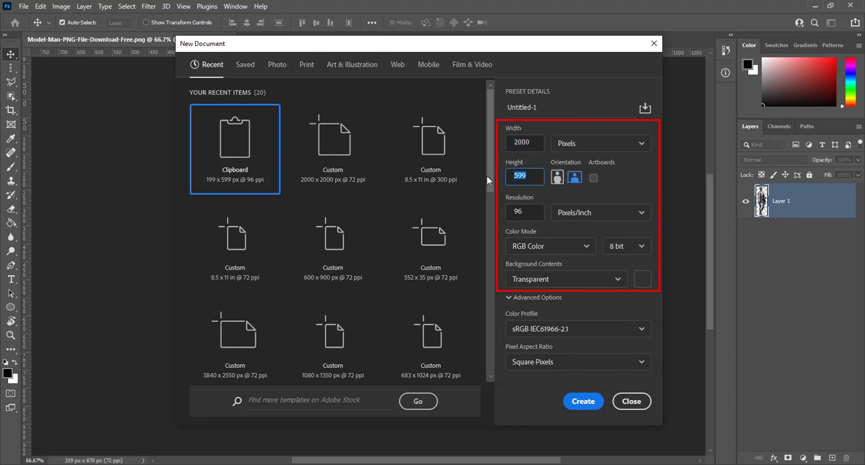
pyautogui.write('2000')
pyautogui.press('Tab')
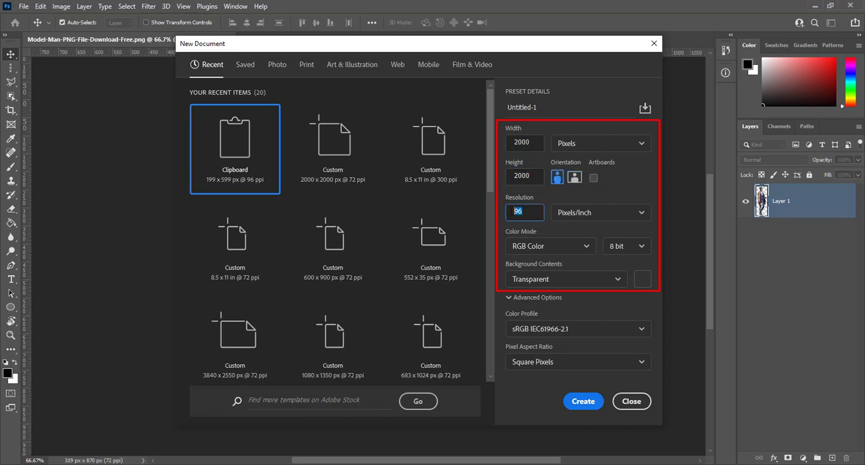
pyautogui.write('72')
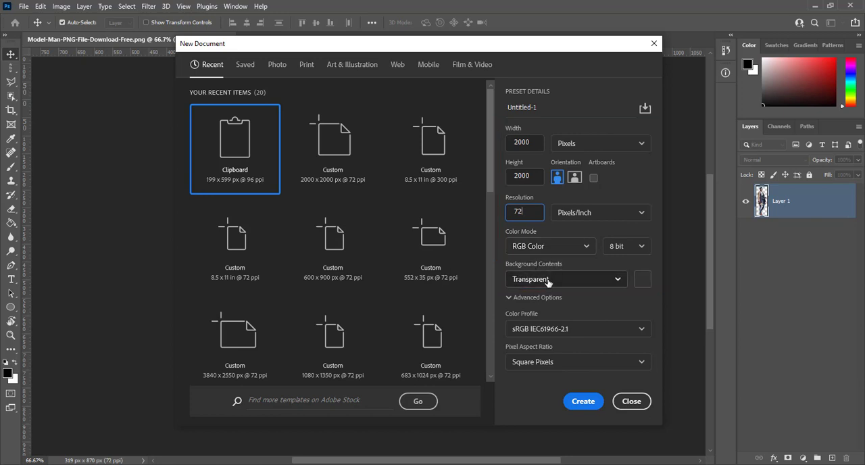
pyautogui.click(583, 402)
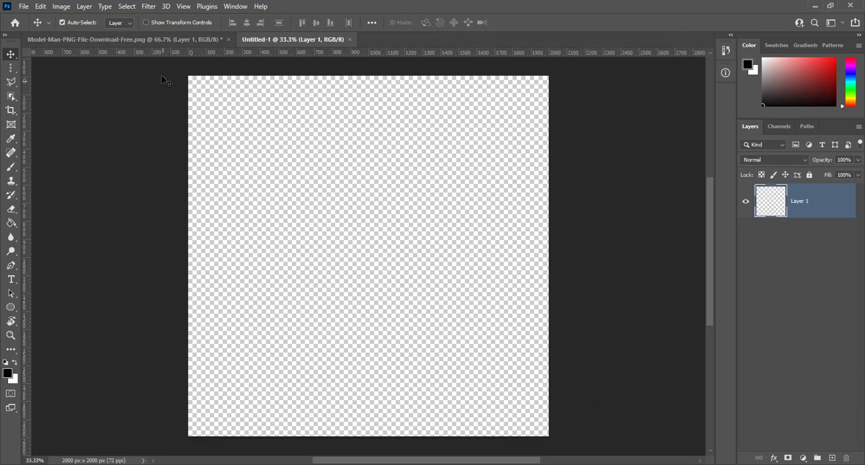
# - Copy the cut-out man from the Model-Man PNG document into the centre of the new Untitled-1 document
pyautogui.click(148, 40)
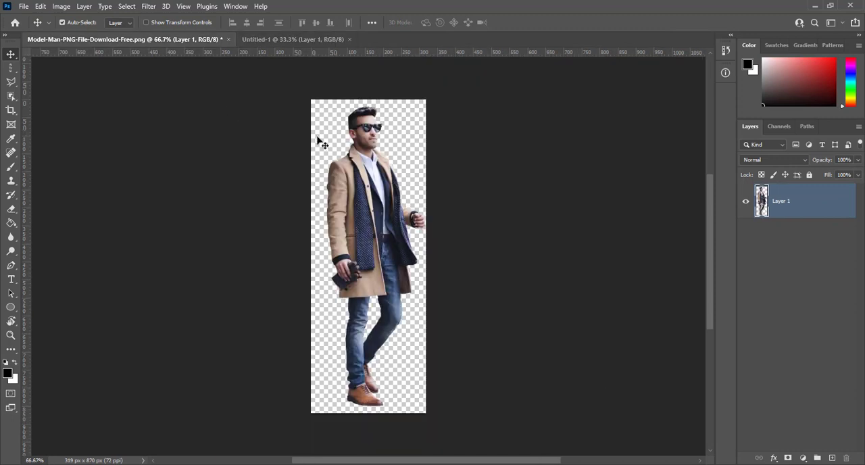
pyautogui.moveTo(372, 144); pyautogui.dragTo(369, 226)
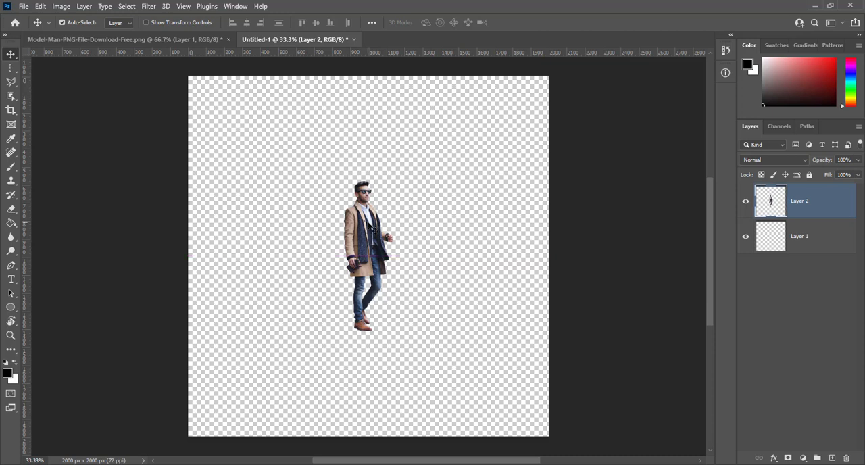
pyautogui.scroll(4, 370, 227)
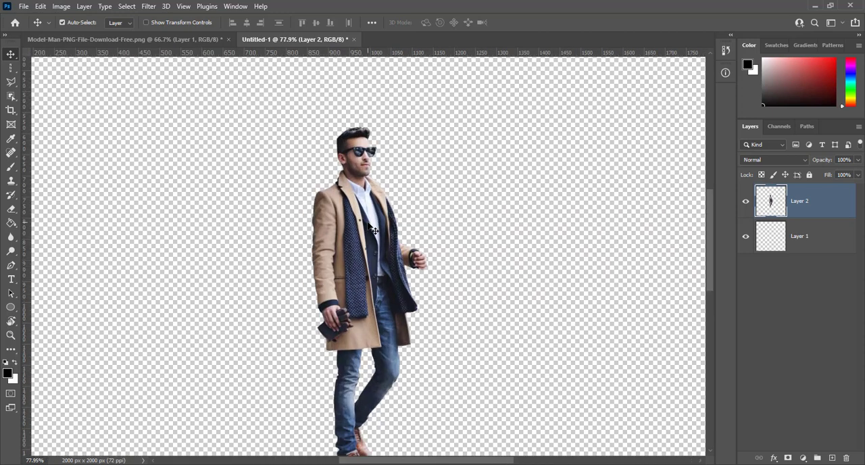
pyautogui.moveTo(372, 230); pyautogui.dragTo(362, 168)
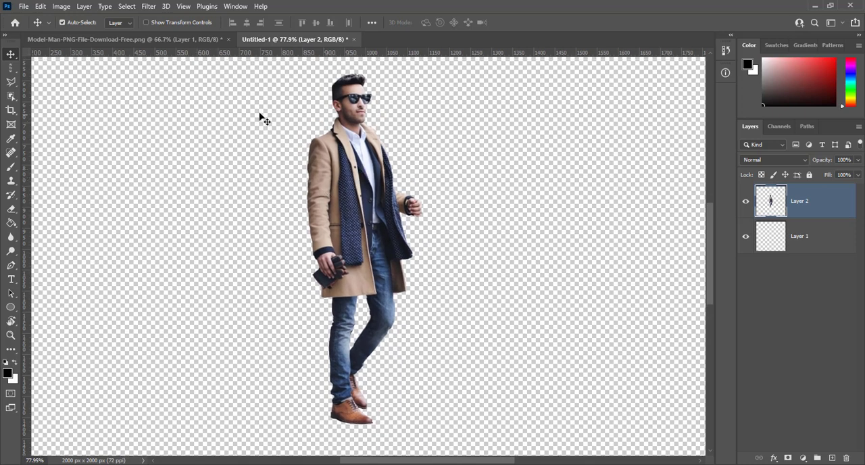
# - Select a single pixel column running vertically through the man's face and scarf with the Single Column Marquee Tool
pyautogui.click(8, 68)
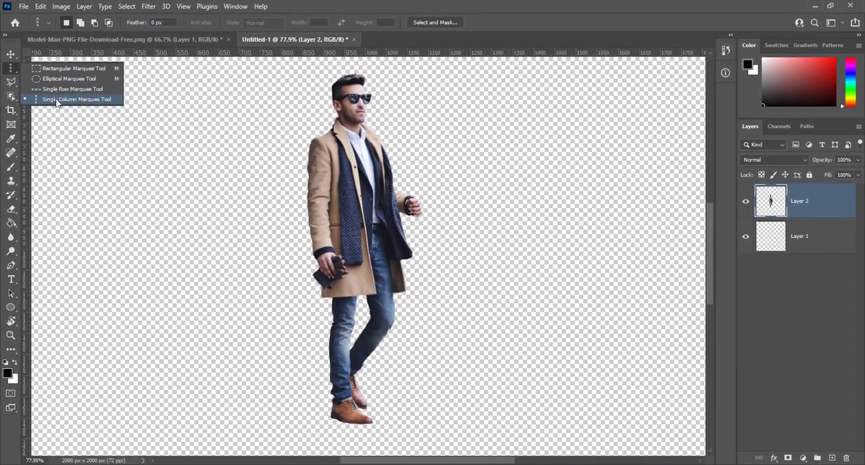
pyautogui.click(150, 269)
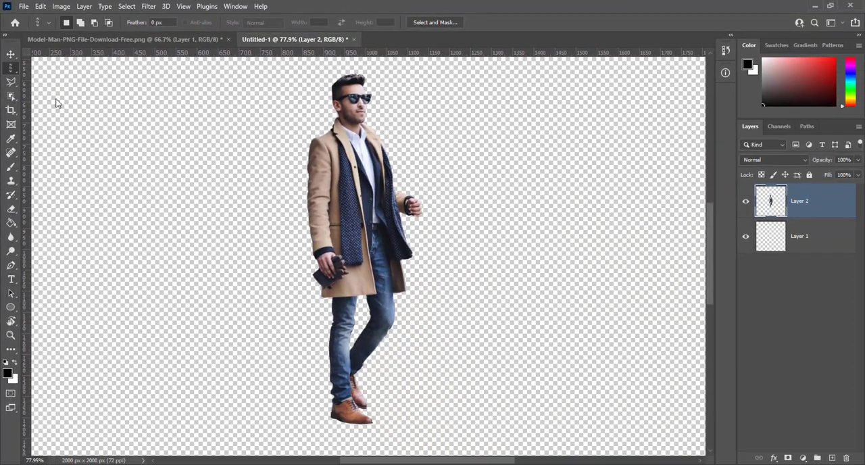
pyautogui.click(347, 65)
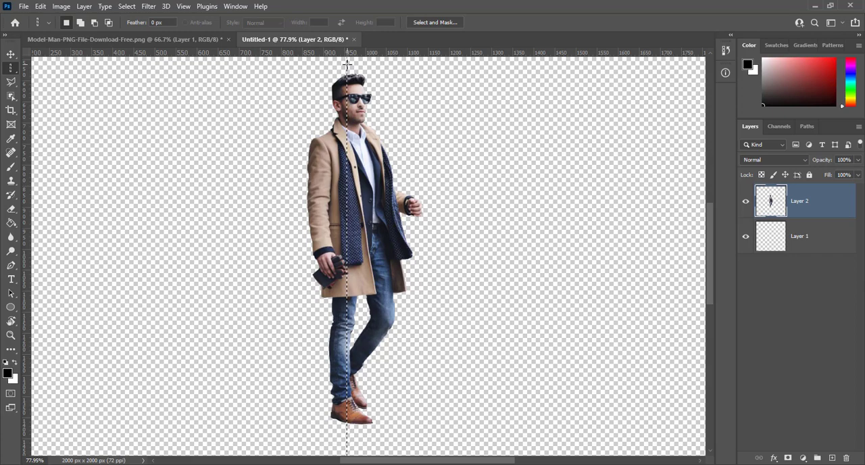
# - Examine the width of the single-column selection on the man's scarf at 1600% magnification
pyautogui.scroll(1, 347, 64)
pyautogui.hotkey('ctrl', '+')
pyautogui.hotkey('ctrl', '+')
pyautogui.hotkey('ctrl', '+')
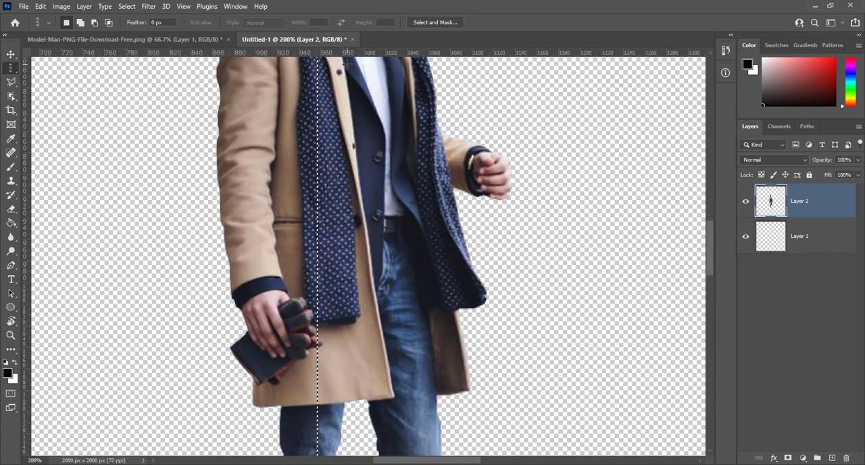
pyautogui.hotkey('ctrl', '+')
pyautogui.hotkey('ctrl', '+')
pyautogui.hotkey('ctrl', '+')
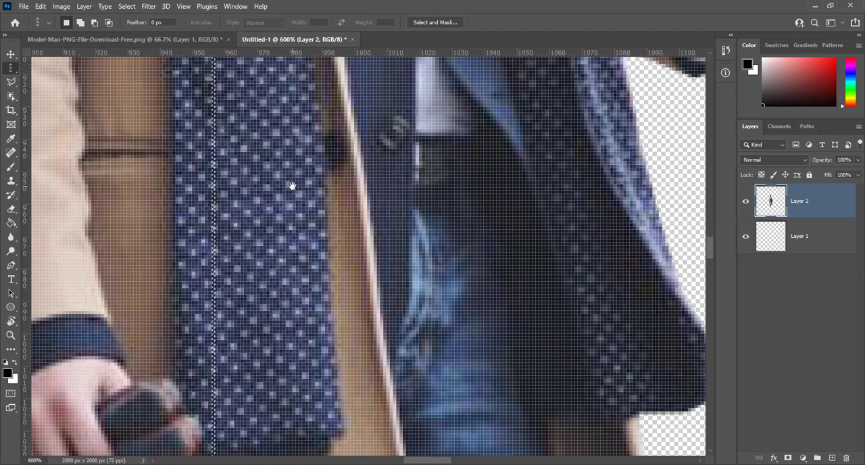
pyautogui.moveTo(304, 178); pyautogui.dragTo(417, 218)
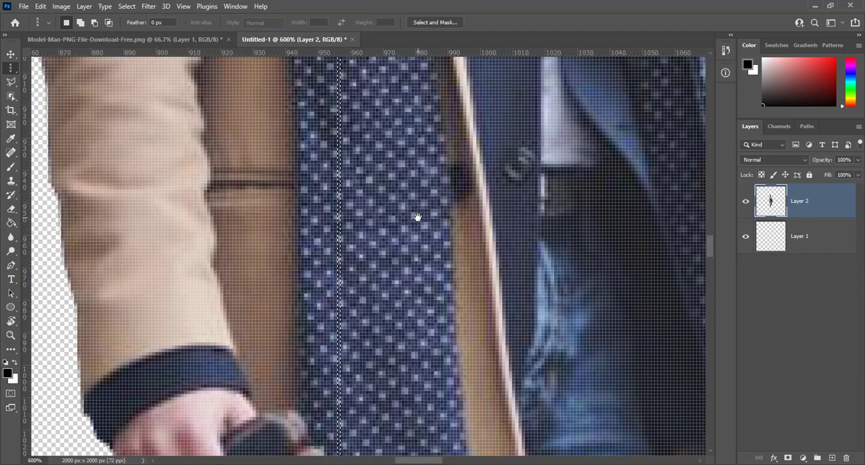
pyautogui.hotkey('ctrl', '+')
pyautogui.hotkey('ctrl', '+')
pyautogui.hotkey('ctrl', '+')
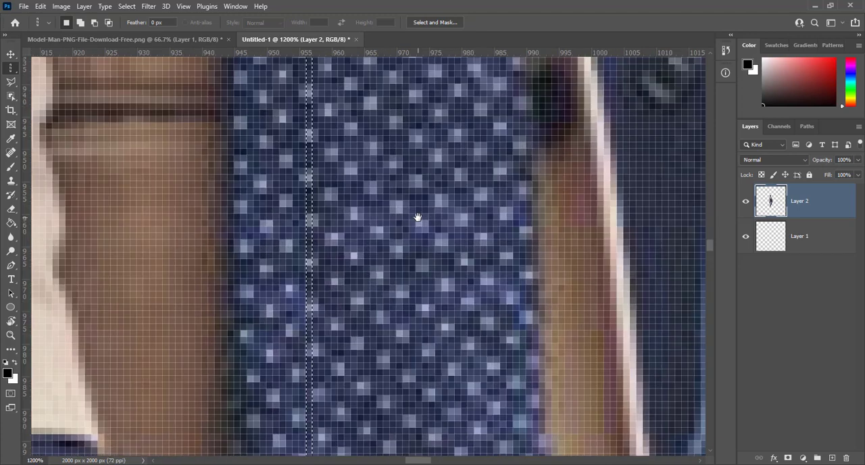
pyautogui.hotkey('ctrl', '+')
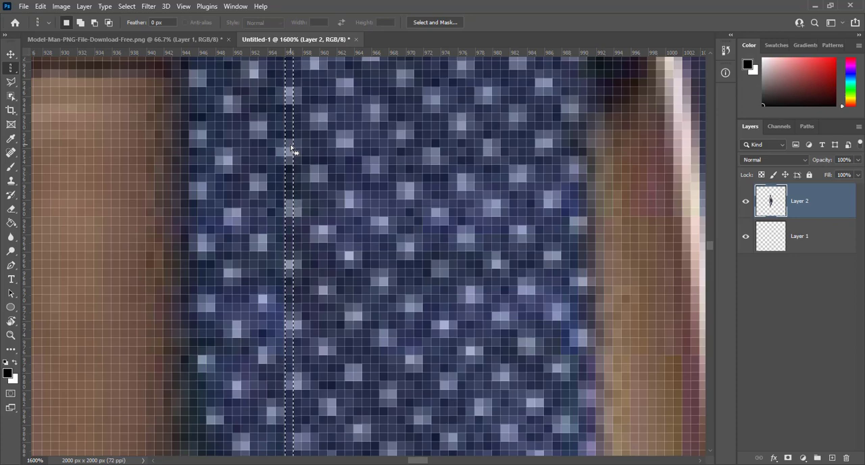
# - Copy the selected pixel column of the man to a new layer
pyautogui.hotkey('ctrl', '1')
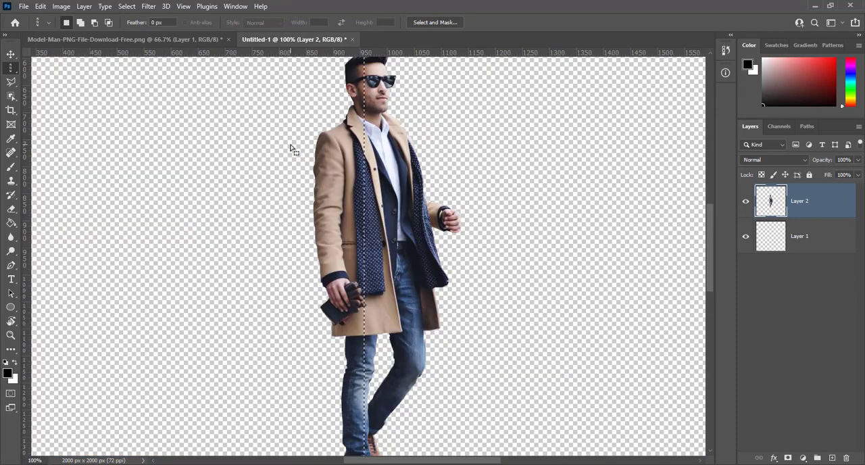
pyautogui.hotkey('ctrl', 'j')
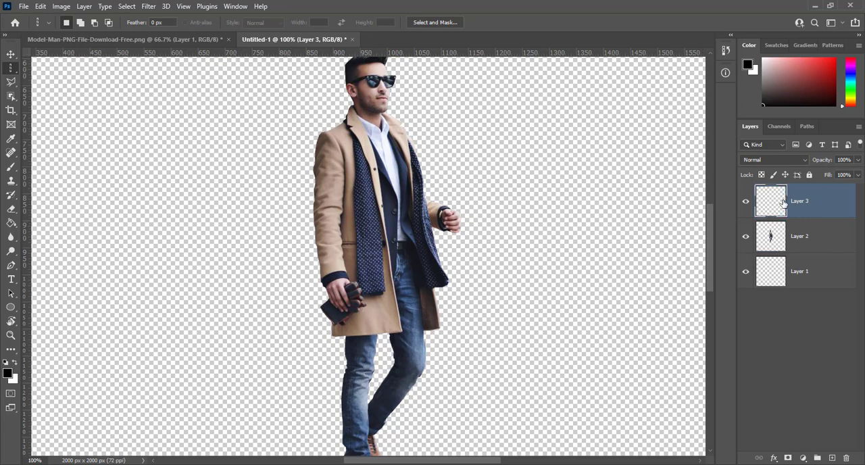
# - Duplicate Layer 2 with the man and hide the original Layer 2
pyautogui.click(770, 236)
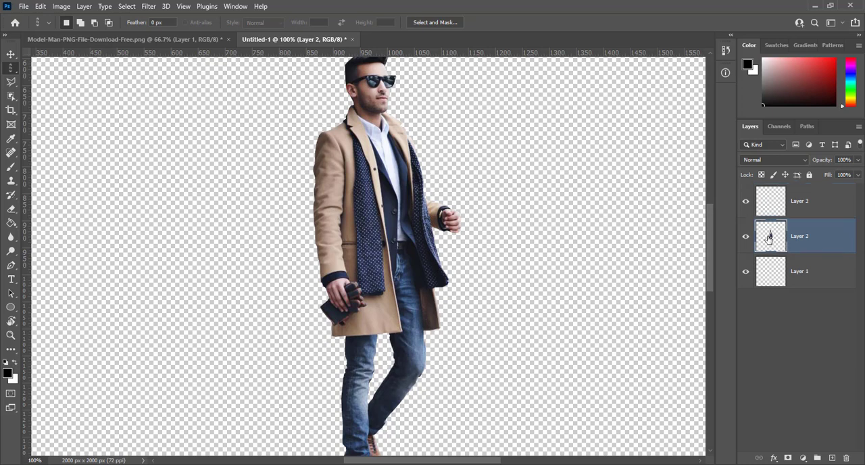
pyautogui.hotkey('ctrl', 'j')
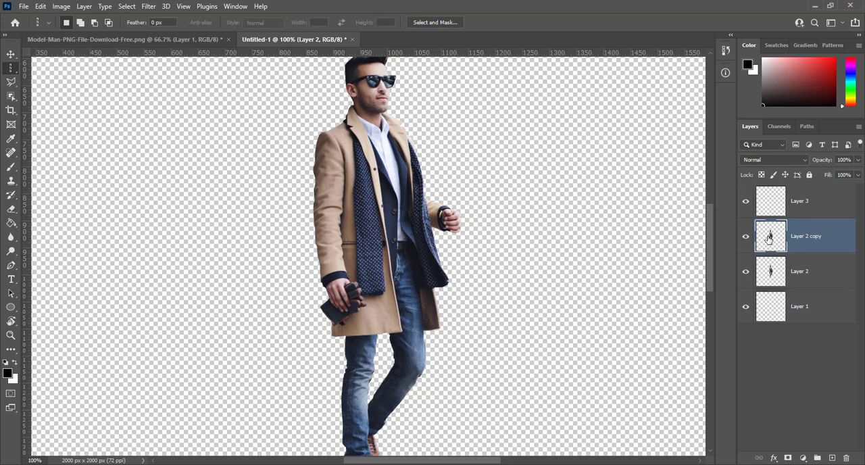
pyautogui.click(745, 271)
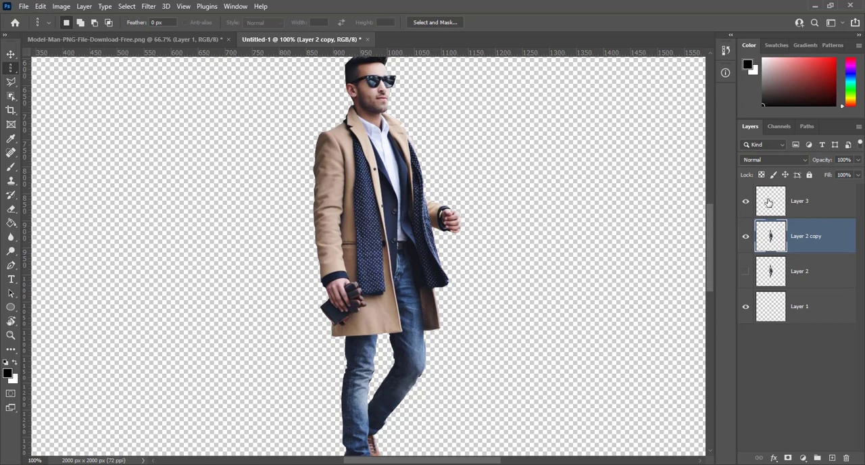
# - Free-transform the pixel column on Layer 3 across the full 2000 px canvas width and extend it upward to about 1141 px high
pyautogui.click(795, 201)
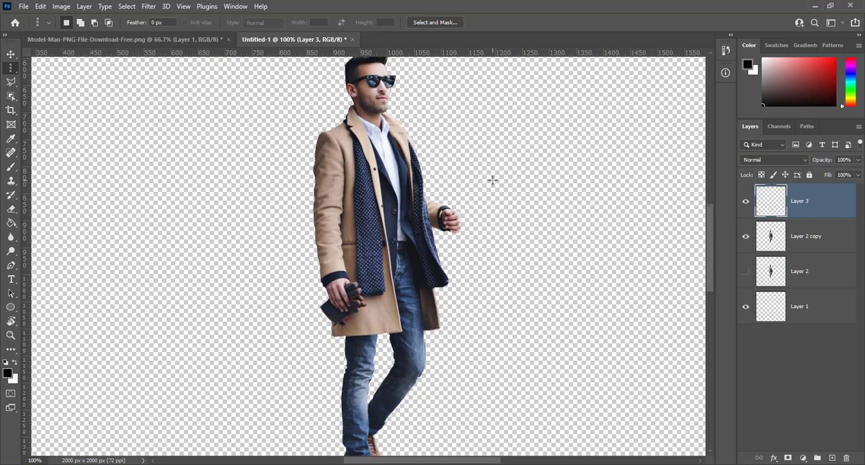
pyautogui.hotkey('ctrl', 't')
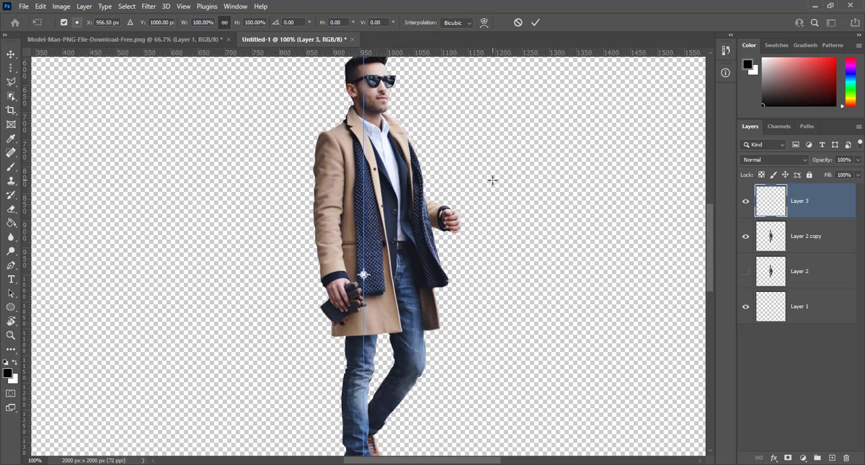
pyautogui.hotkey('ctrl', '0')
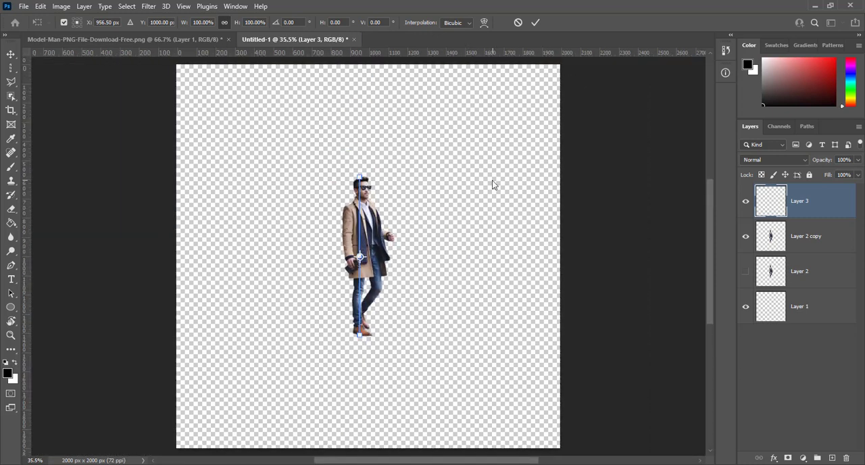
pyautogui.hotkey('ctrl', '0')
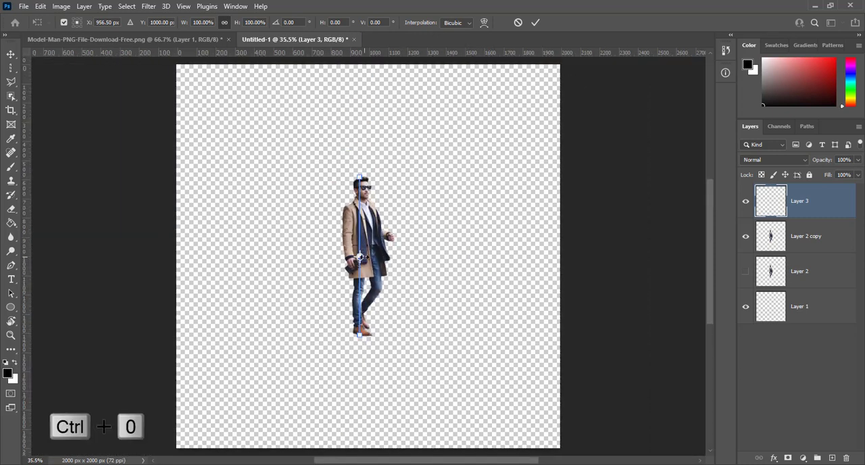
pyautogui.moveTo(362, 256); pyautogui.dragTo(559, 267)
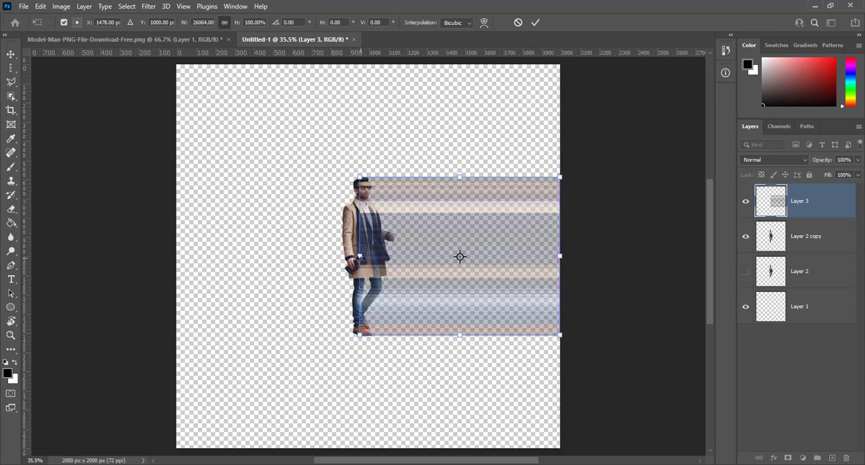
pyautogui.moveTo(359, 256); pyautogui.dragTo(178, 256)
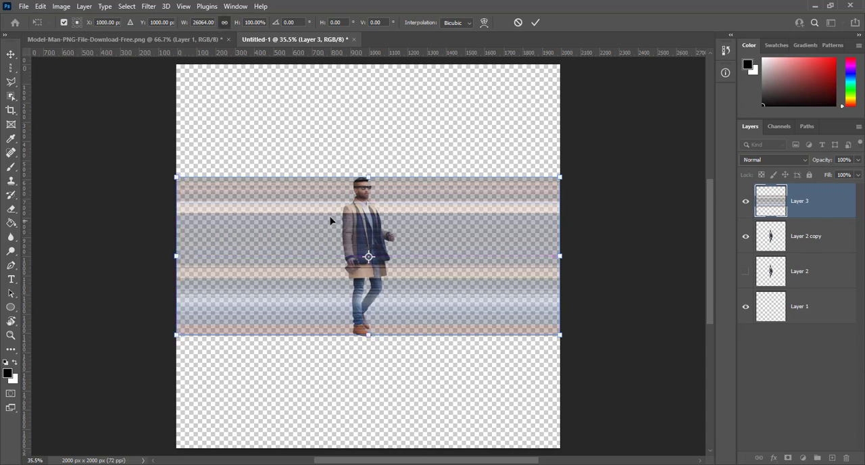
pyautogui.moveTo(369, 177); pyautogui.dragTo(370, 116)
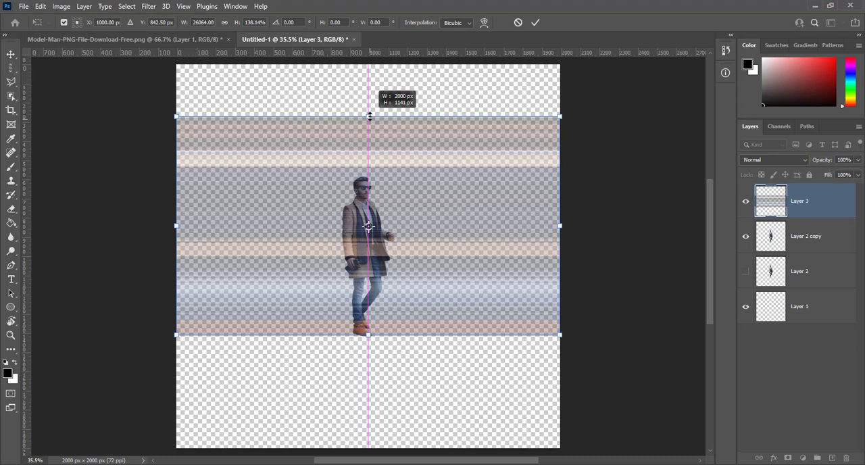
pyautogui.moveTo(370, 117); pyautogui.dragTo(370, 116)
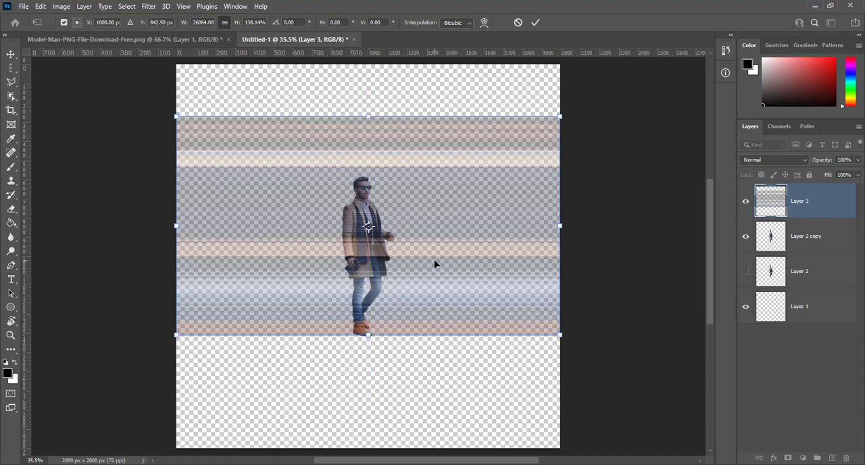
pyautogui.press('Return')
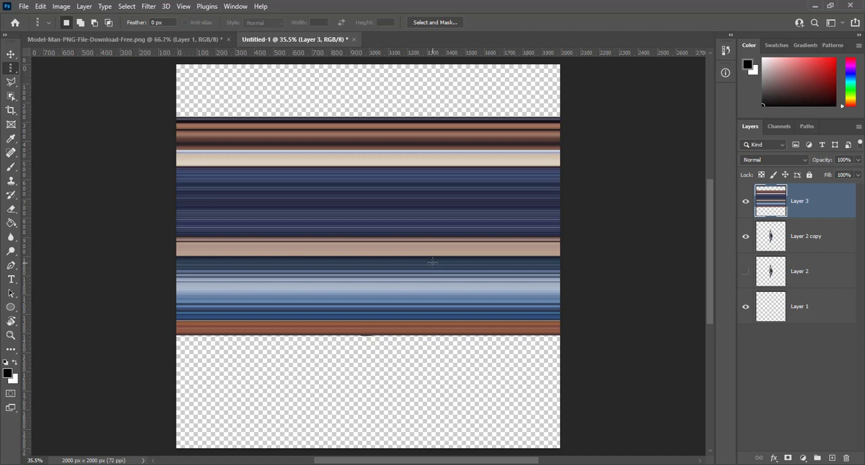
# - Move the stretched stripe band on Layer 3 up to just below the canvas's upper edge
pyautogui.click(10, 55)
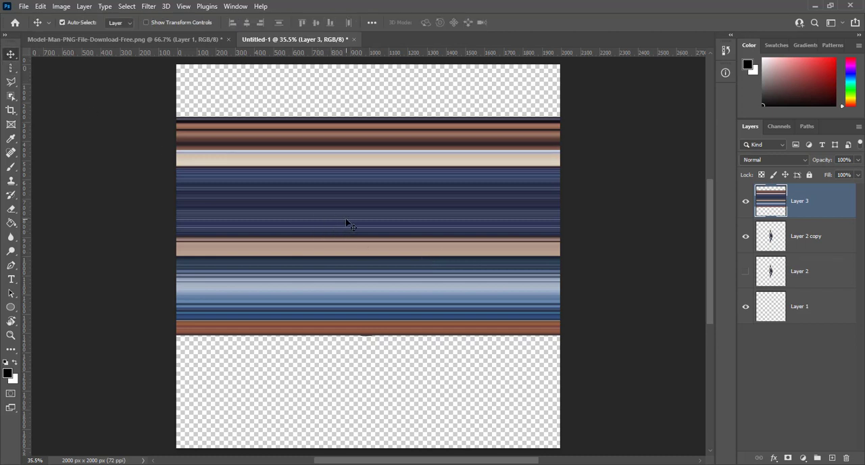
pyautogui.moveTo(346, 223); pyautogui.dragTo(345, 175)
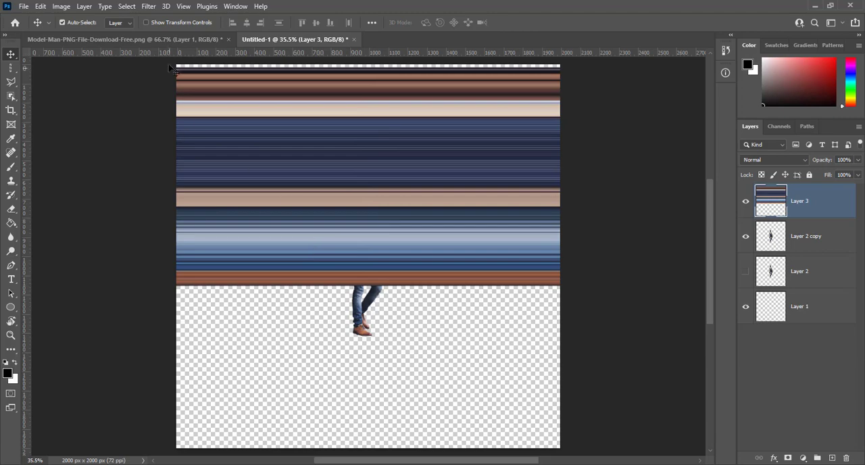
# - Apply the Polar Coordinates distort filter to the stripe band on Layer 3 with Rectangular to Polar
pyautogui.click(148, 6)
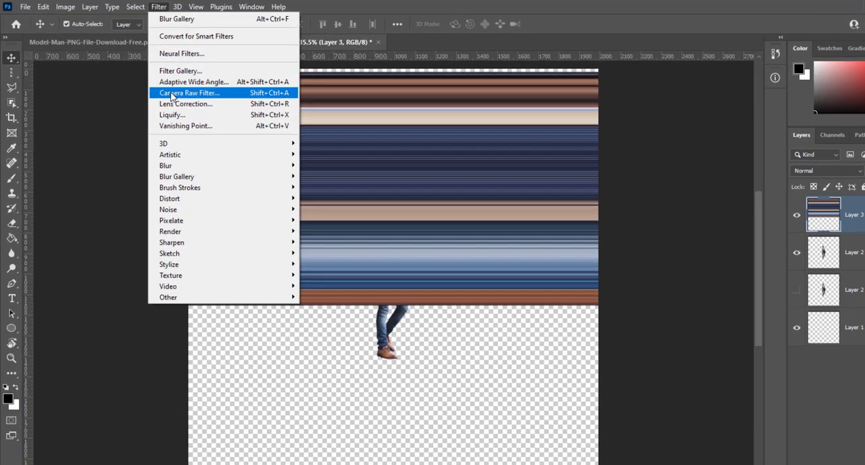
pyautogui.moveTo(185, 203)
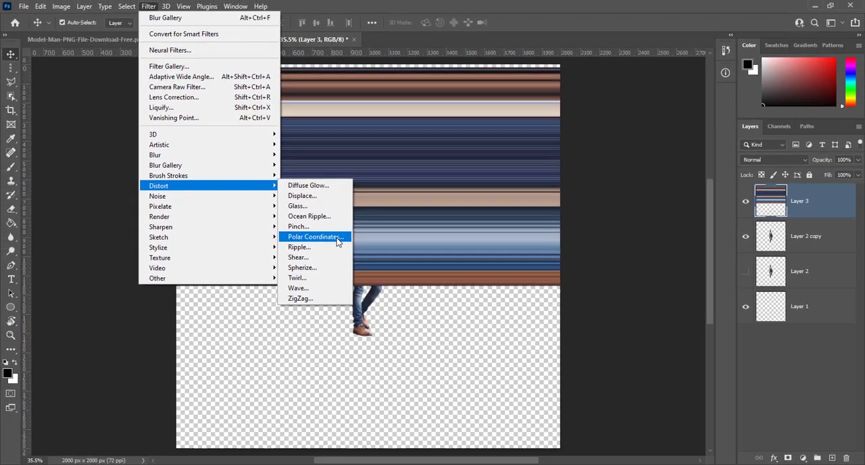
pyautogui.click(338, 241)
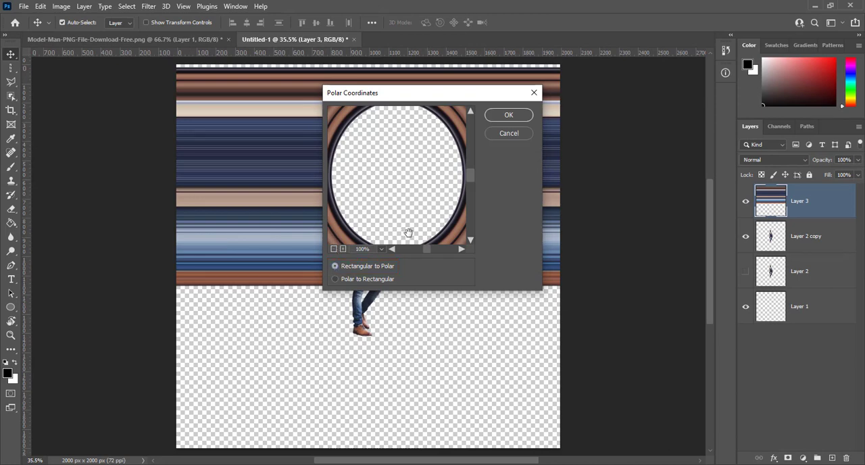
pyautogui.click(506, 116)
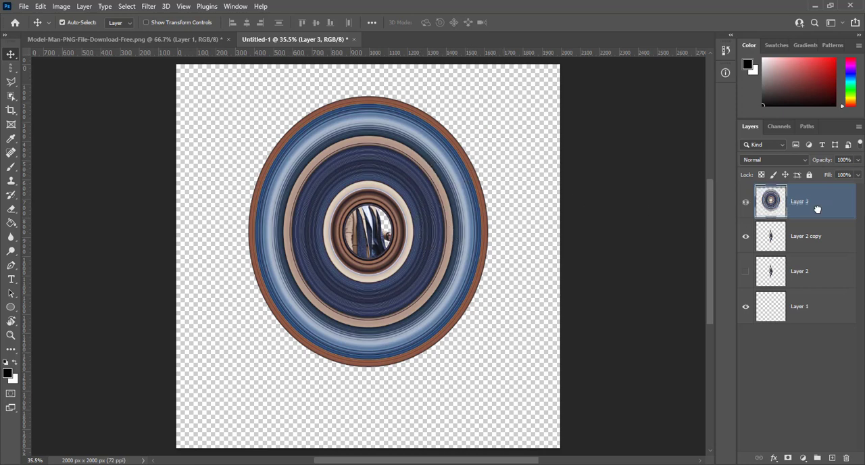
# - Reorder Layer 3 beneath Layer 2 copy and move the ring disc down so its centre sits at about Y 948 px
pyautogui.moveTo(816, 207); pyautogui.dragTo(819, 246)
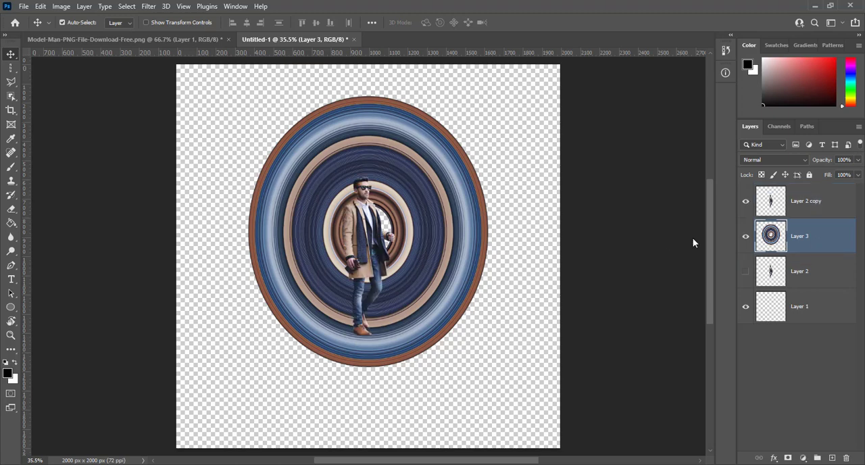
pyautogui.moveTo(442, 166)
pyautogui.mouseDown()
pyautogui.moveTo(442, 150)
pyautogui.moveTo(437, 175)
pyautogui.mouseUp()
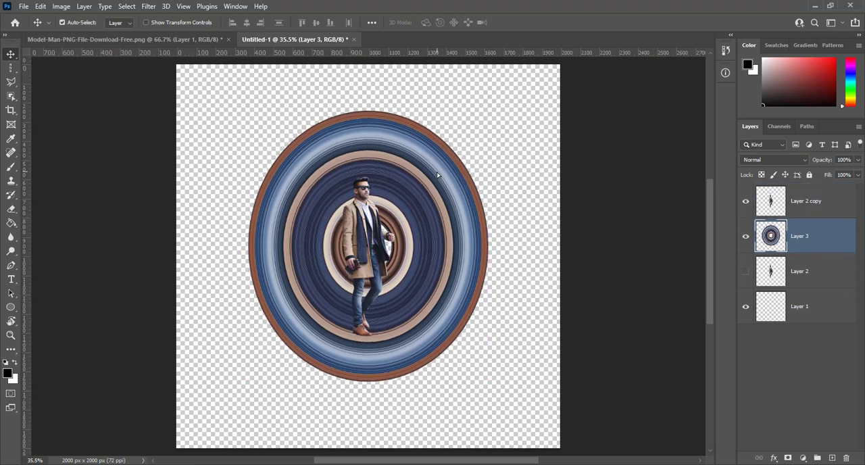
# - Free-transform the ring disc on Layer 3 to about 69.7% width and 59.3% height, fitting it around the man from head to shoes
pyautogui.hotkey('ctrl', 't')
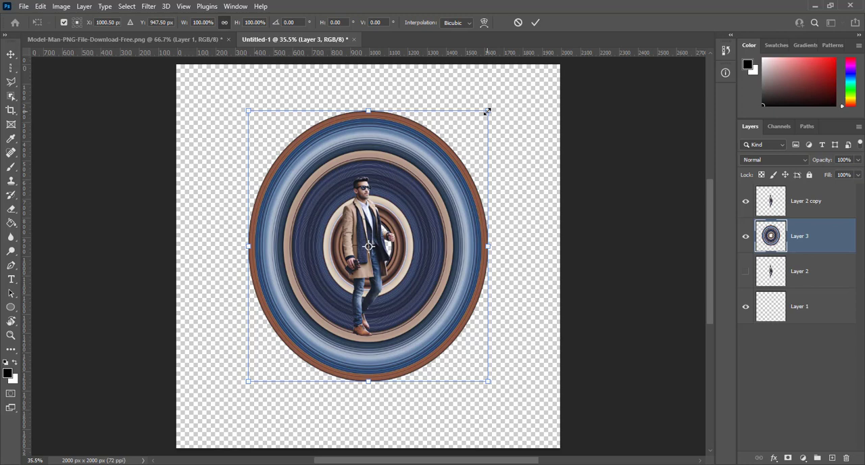
pyautogui.moveTo(486, 112); pyautogui.dragTo(471, 166)
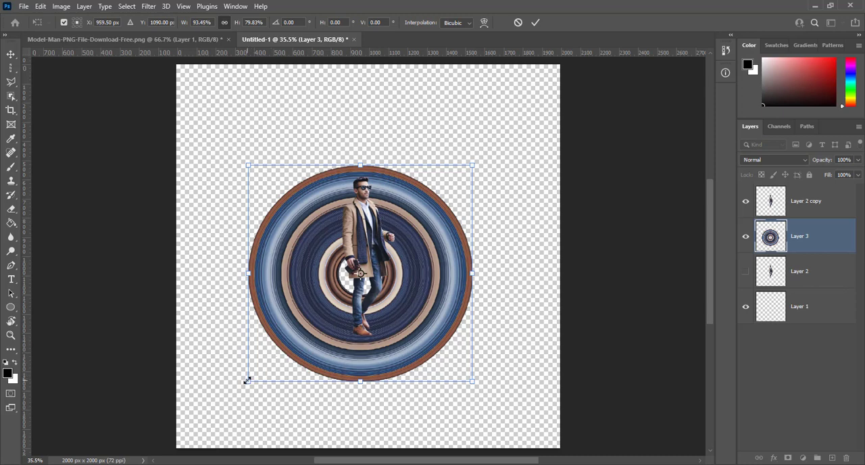
pyautogui.moveTo(247, 382); pyautogui.dragTo(280, 350)
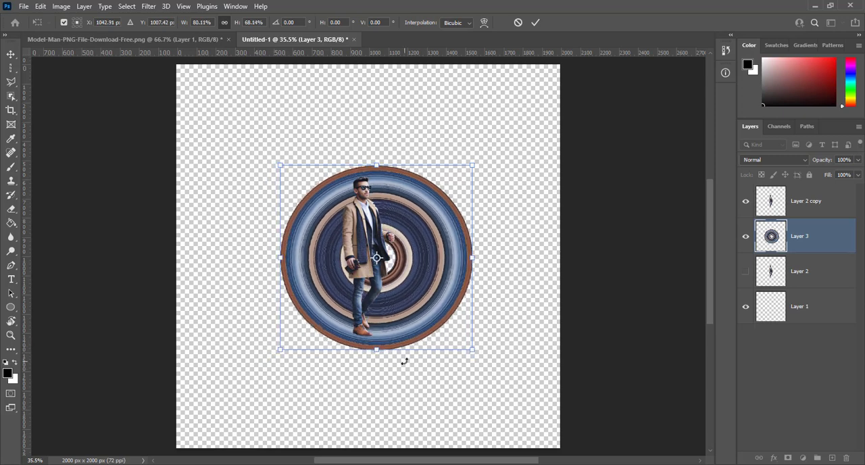
pyautogui.moveTo(474, 350); pyautogui.dragTo(458, 338)
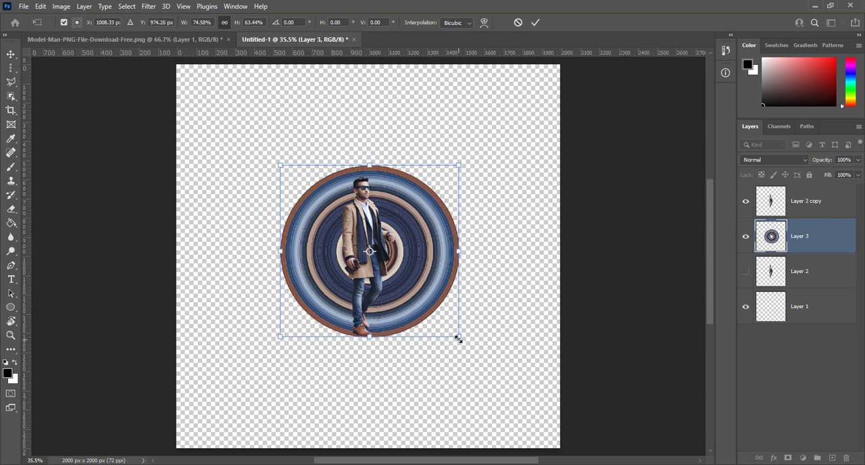
pyautogui.moveTo(459, 165); pyautogui.dragTo(440, 169)
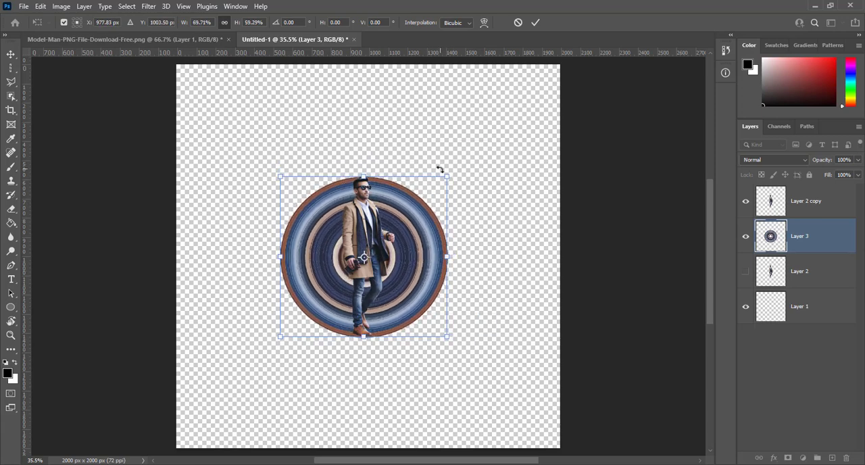
# - Fine-tune the disc to about 69.1% width and 58.8% height so its edges meet the man's hair and shoe soles, and commit the transform
pyautogui.scroll(2, 440, 169)
pyautogui.scroll(1, 440, 169)
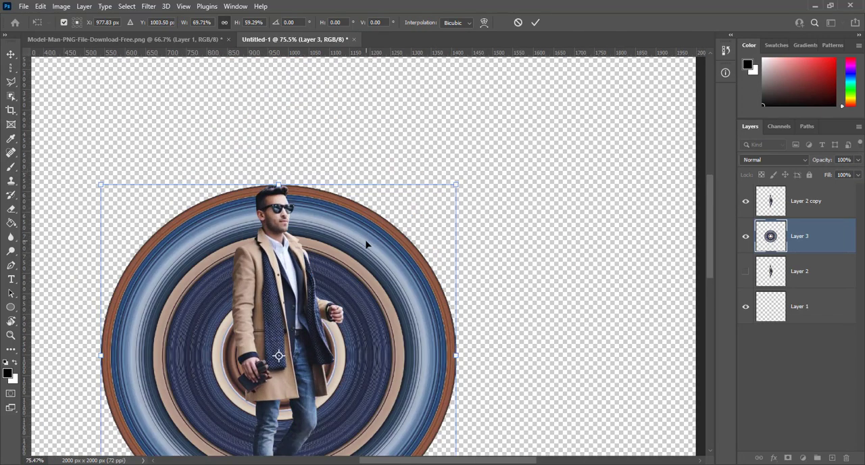
pyautogui.scroll(1, 367, 244)
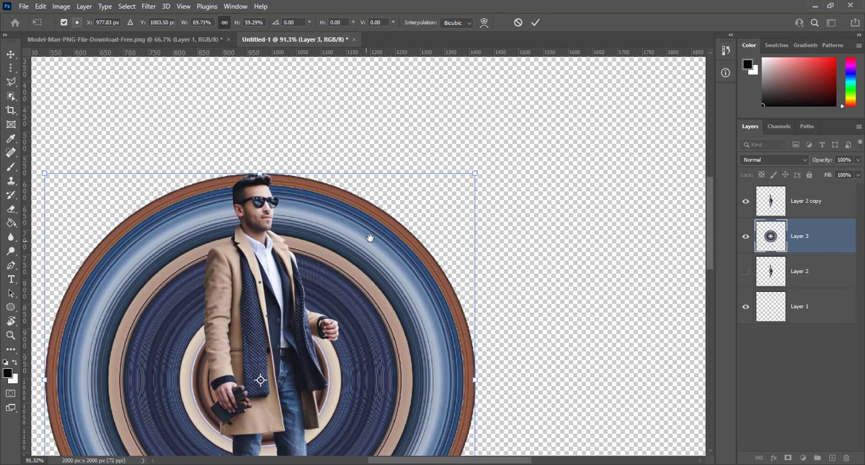
pyautogui.moveTo(371, 238); pyautogui.dragTo(472, 163)
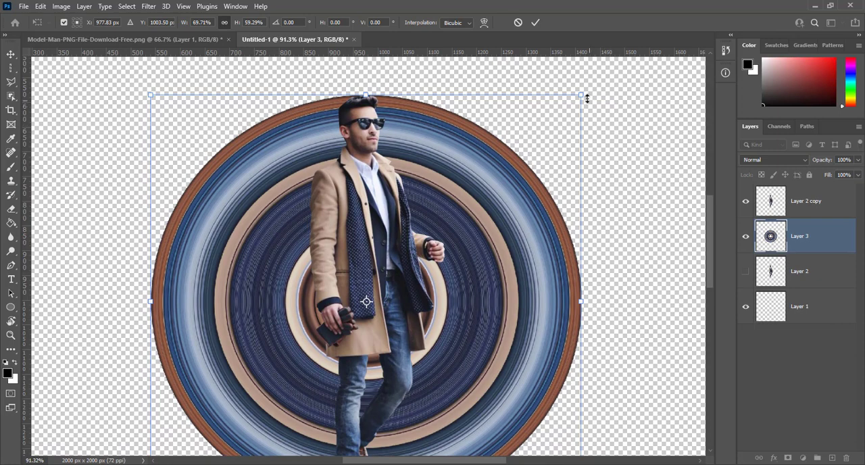
pyautogui.moveTo(579, 96); pyautogui.dragTo(578, 96)
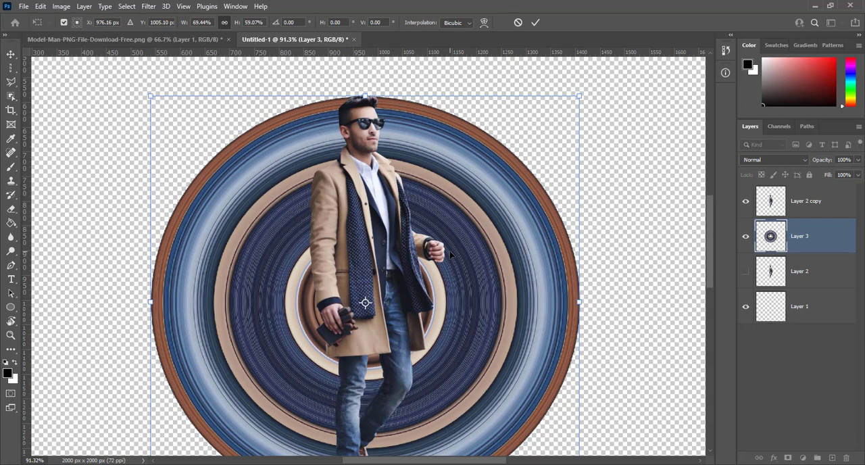
pyautogui.scroll(-5, 443, 243)
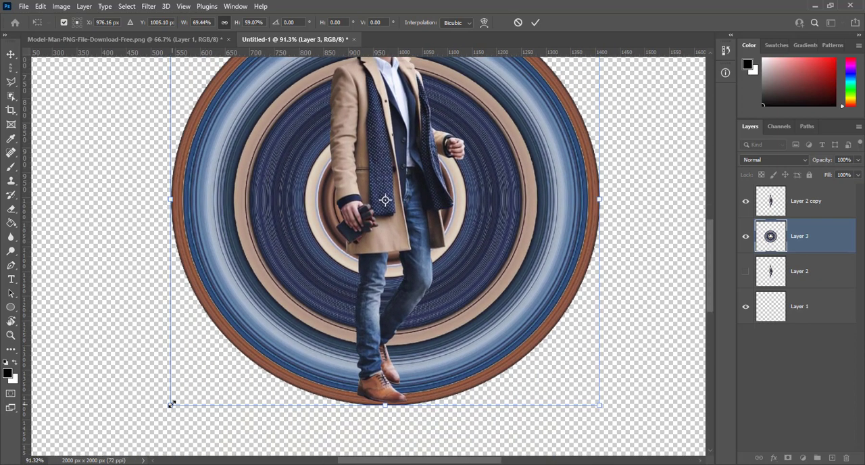
pyautogui.moveTo(172, 403); pyautogui.dragTo(172, 402)
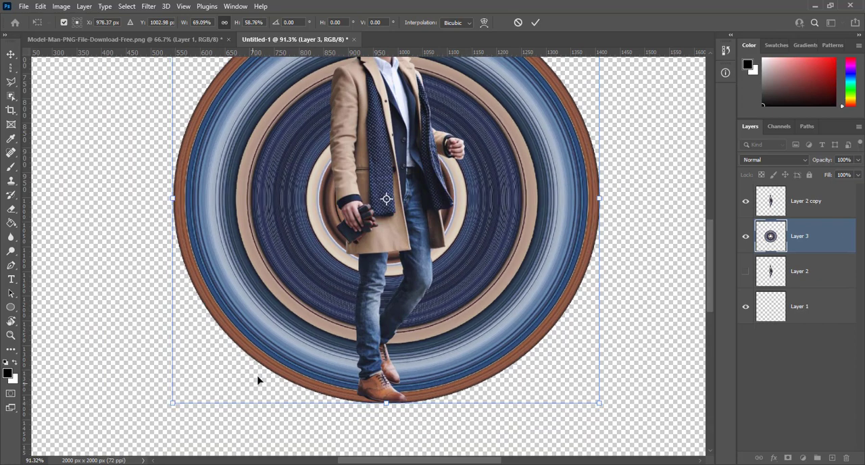
pyautogui.press('Return')
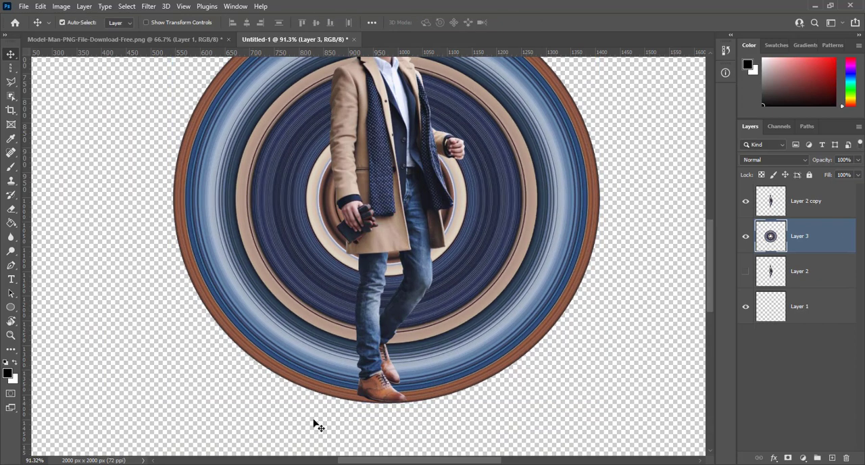
# - Add a layer mask to Layer 3 and hide the rings in front of the man with a black 150 px Hard Round brush at 100% hardness
pyautogui.scroll(-3, 417, 406)
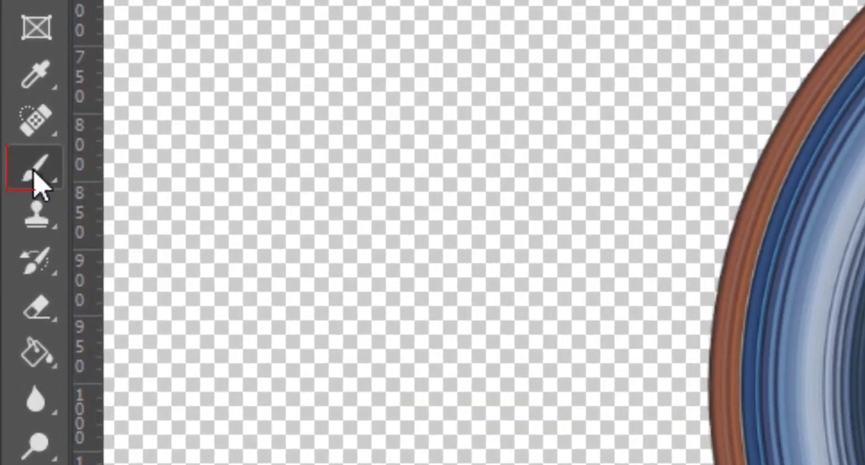
pyautogui.click(11, 167)
pyautogui.click(128, 1)
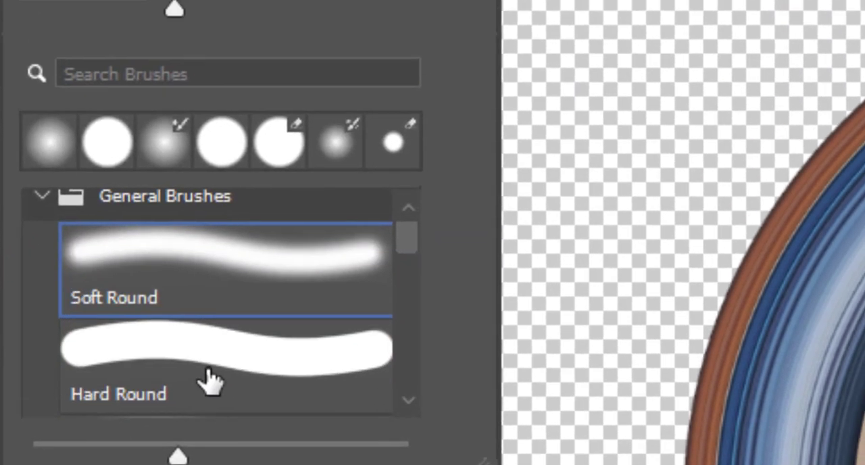
pyautogui.click(233, 248)
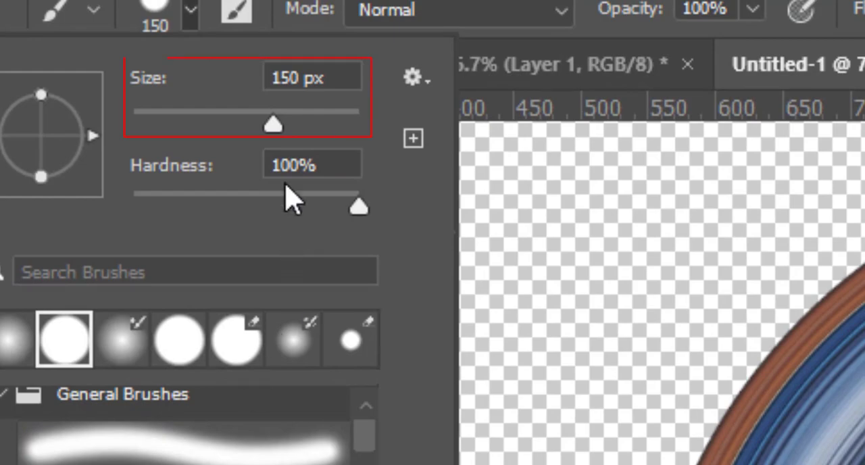
pyautogui.press('Return')
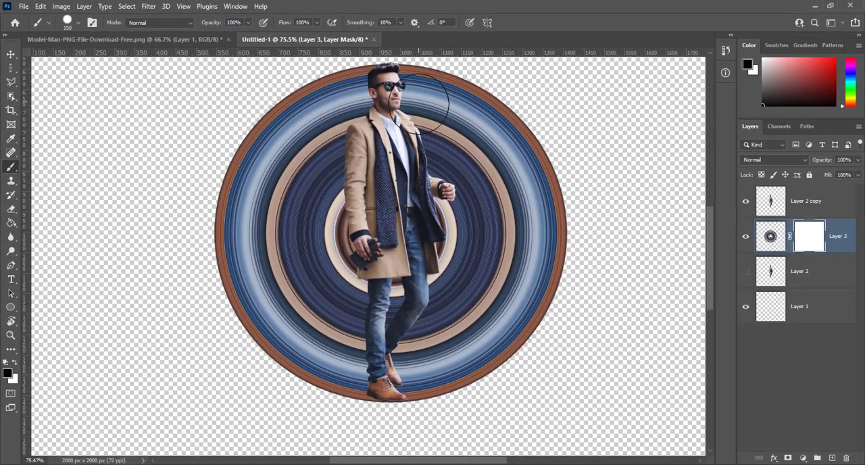
pyautogui.moveTo(419, 101)
pyautogui.mouseDown()
pyautogui.moveTo(446, 211)
pyautogui.moveTo(446, 299)
pyautogui.moveTo(420, 349)
pyautogui.moveTo(418, 381)
pyautogui.moveTo(483, 365)
pyautogui.moveTo(522, 321)
pyautogui.moveTo(548, 251)
pyautogui.moveTo(550, 191)
pyautogui.moveTo(534, 135)
pyautogui.moveTo(511, 105)
pyautogui.moveTo(463, 86)
pyautogui.moveTo(485, 134)
pyautogui.moveTo(502, 226)
pyautogui.moveTo(501, 268)
pyautogui.moveTo(467, 334)
pyautogui.mouseUp()
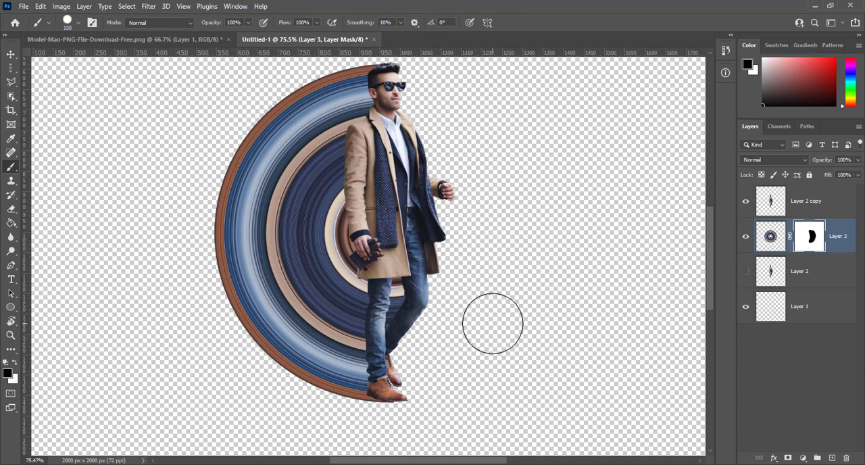
# - Add a Solid Color fill layer in beige #dabe96 directly above the hidden Layer 2 as the background
pyautogui.click(815, 313)
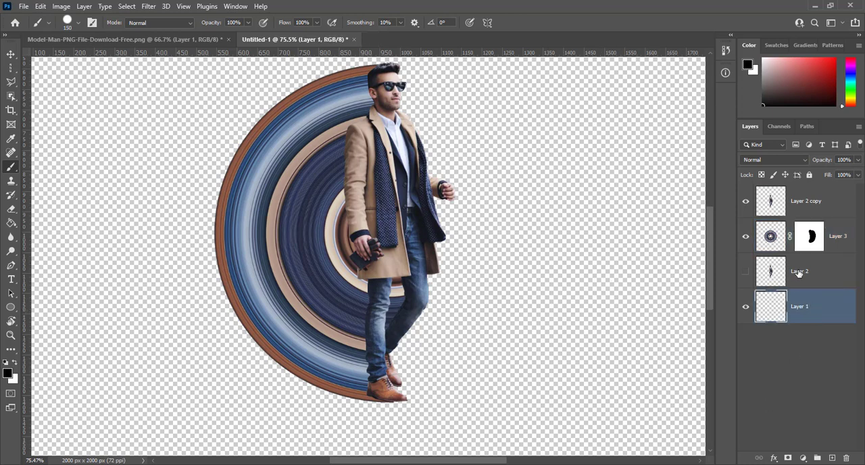
pyautogui.click(799, 273)
pyautogui.click(803, 458)
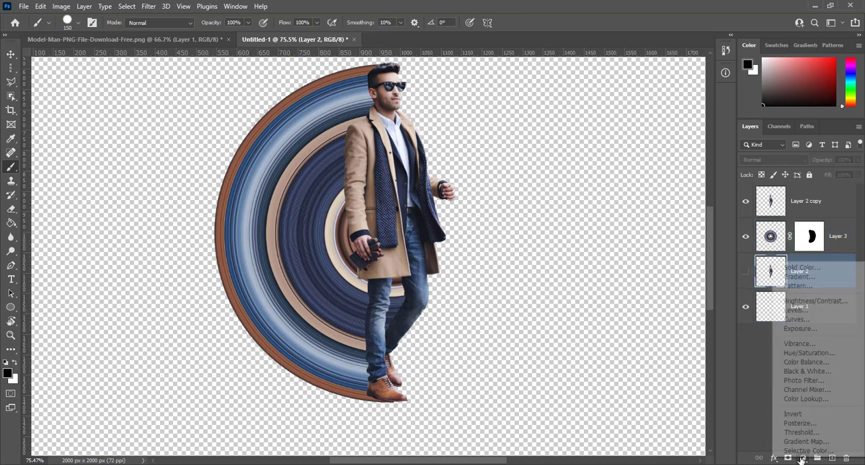
pyautogui.click(799, 267)
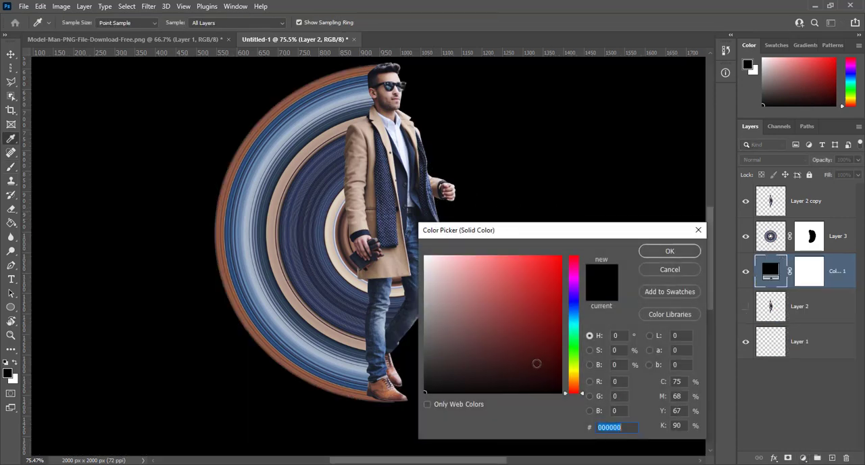
pyautogui.click(573, 380)
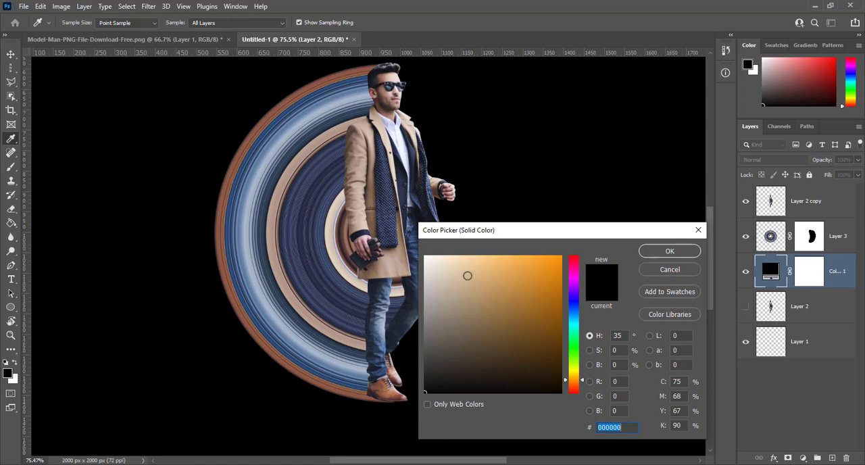
pyautogui.click(467, 275)
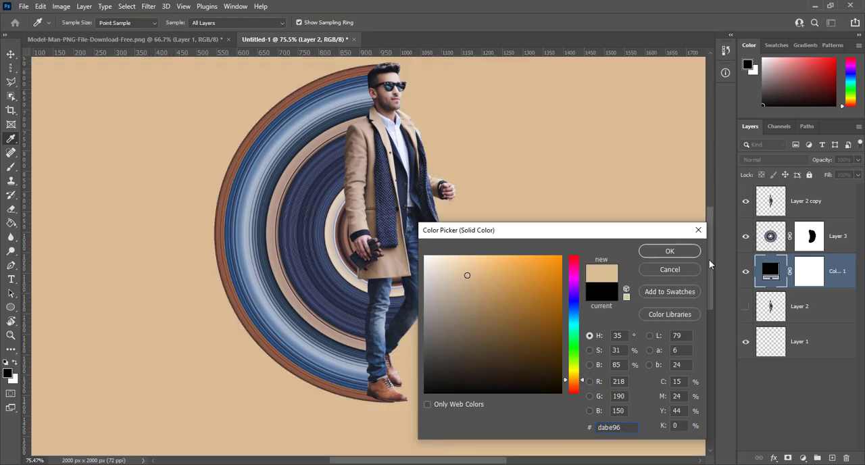
pyautogui.click(684, 252)
pyautogui.press('b')
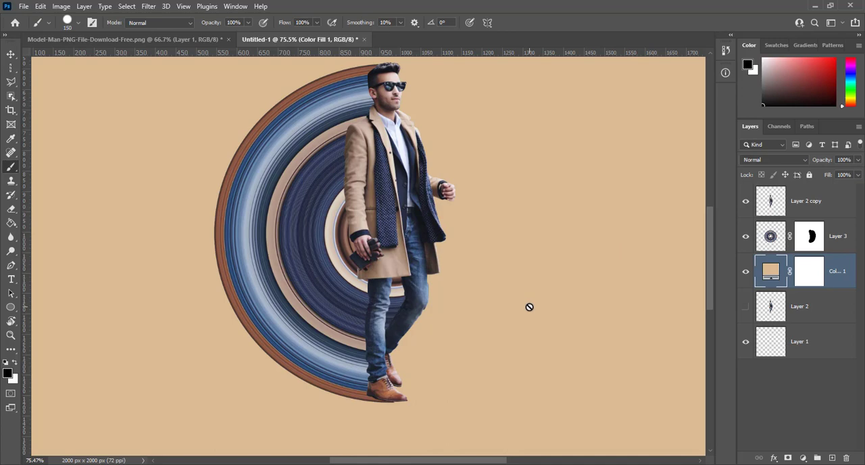
# - Free-transform the ring disc on Layer 3 to 99.76% height so its lower edge meets the man's shoe soles, and commit
pyautogui.hotkey('ctrl', '0')
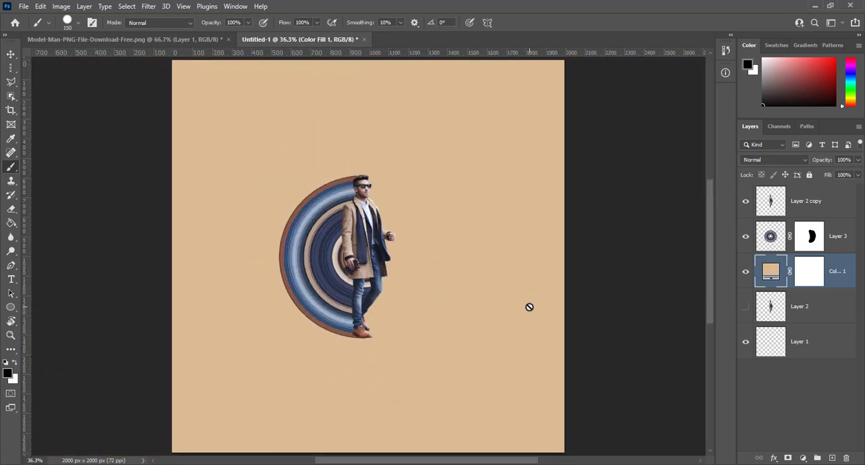
pyautogui.hotkey('ctrl', '1')
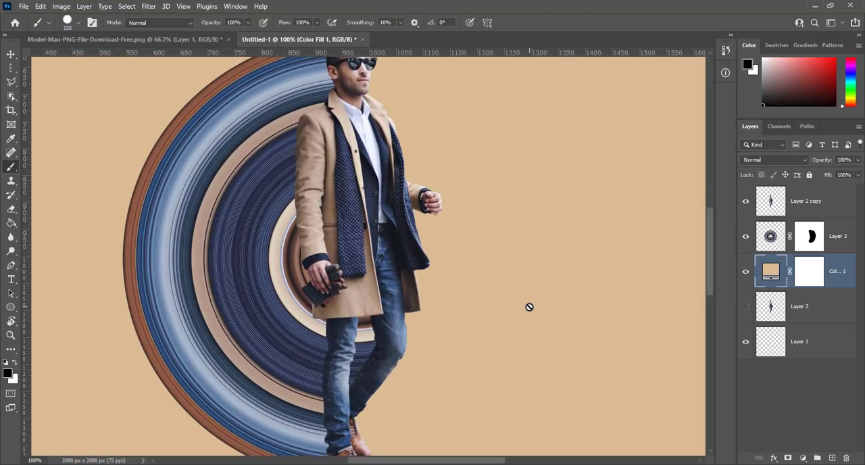
pyautogui.hotkey('ctrl', '0')
pyautogui.hotkey('ctrl', '1')
pyautogui.scroll(-2, 529, 307)
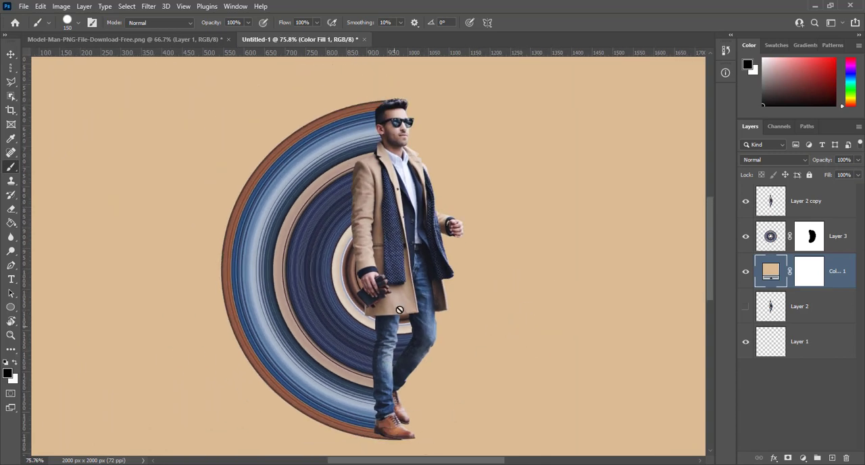
pyautogui.click(776, 240)
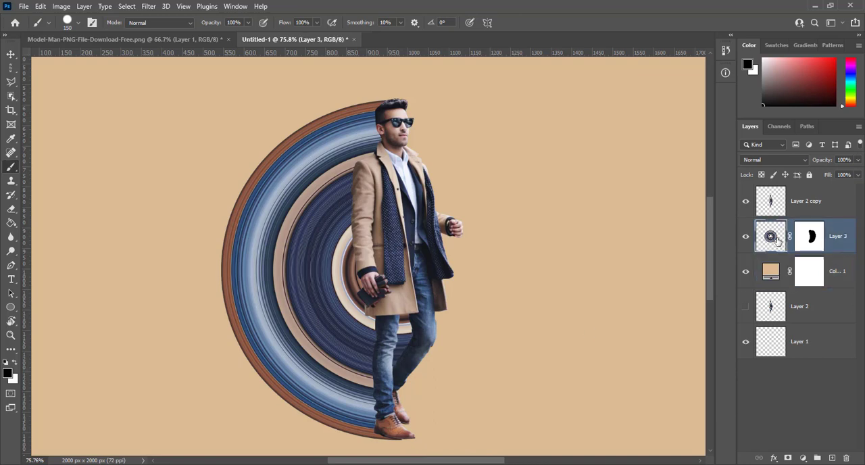
pyautogui.hotkey('ctrl', 't')
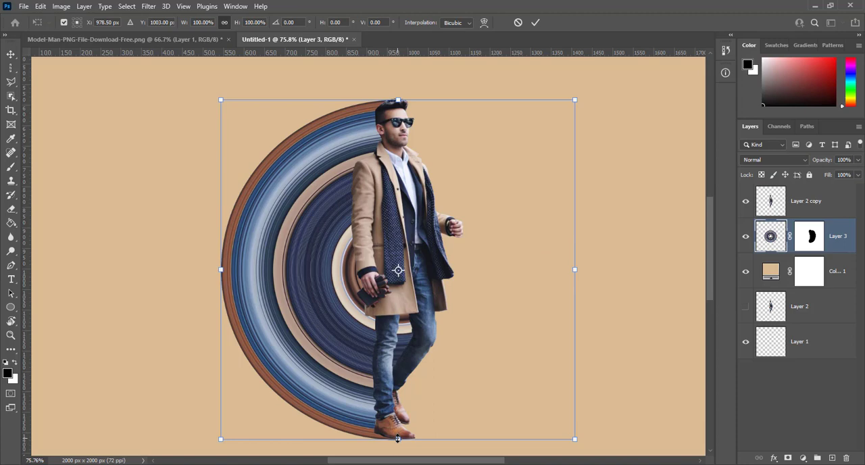
pyautogui.moveTo(397, 438); pyautogui.dragTo(397, 437)
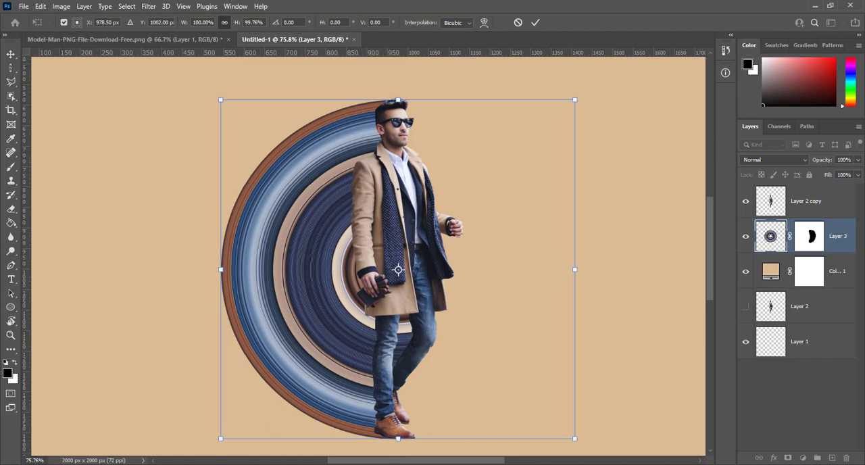
pyautogui.press('Return')
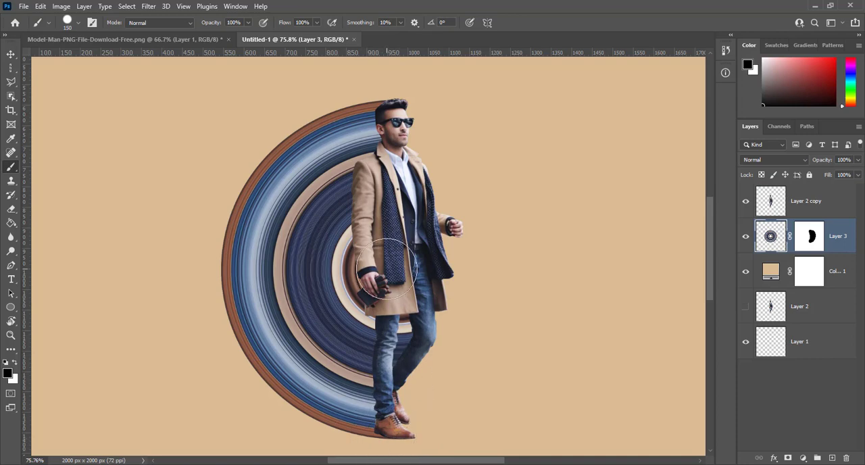
# - Duplicate the visible cut-out layer of the man, Layer 2 copy
pyautogui.click(771, 201)
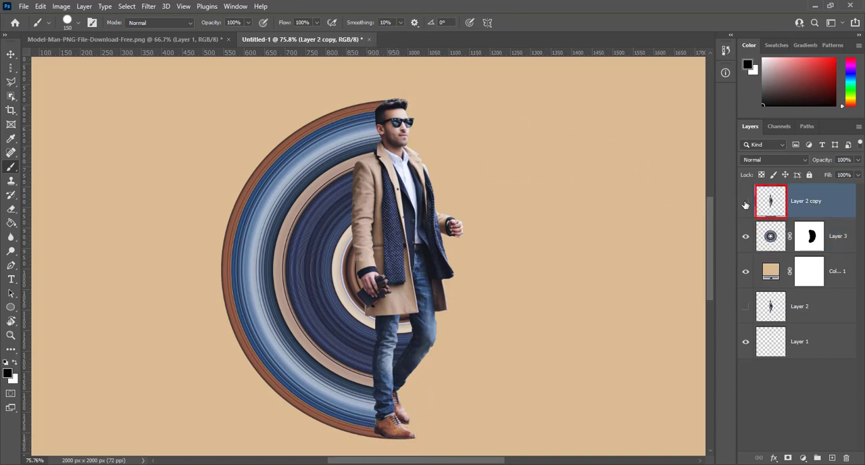
pyautogui.click(746, 203)
pyautogui.click(745, 203)
pyautogui.hotkey('ctrl', 'j')
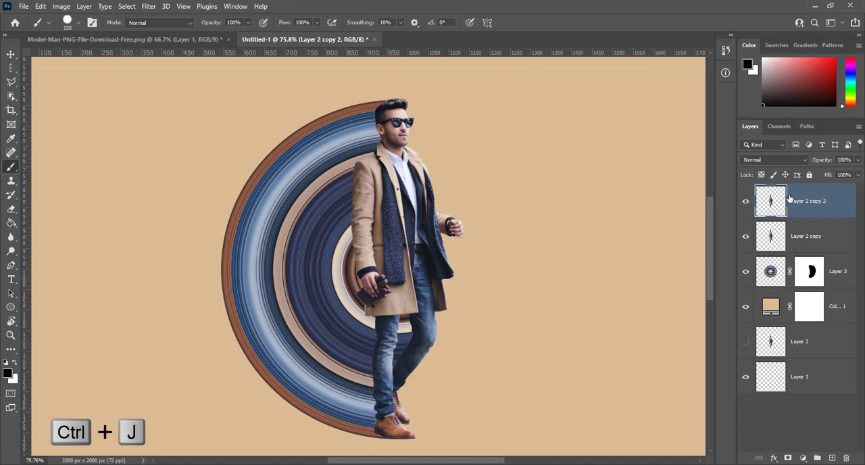
# - Load the man's outline on Layer 2 copy as a selection, fill it with black beneath the duplicate, and deselect
pyautogui.click(800, 237)
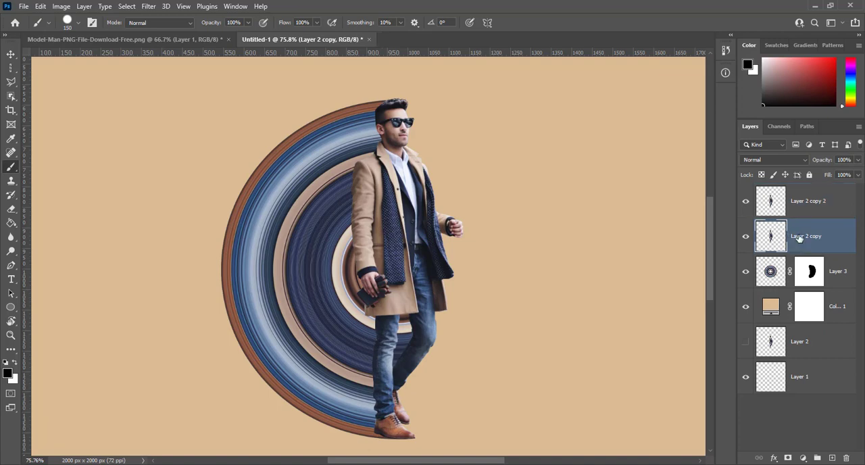
pyautogui.keyDown('ctrl'); pyautogui.click(772, 241); pyautogui.keyUp('ctrl')
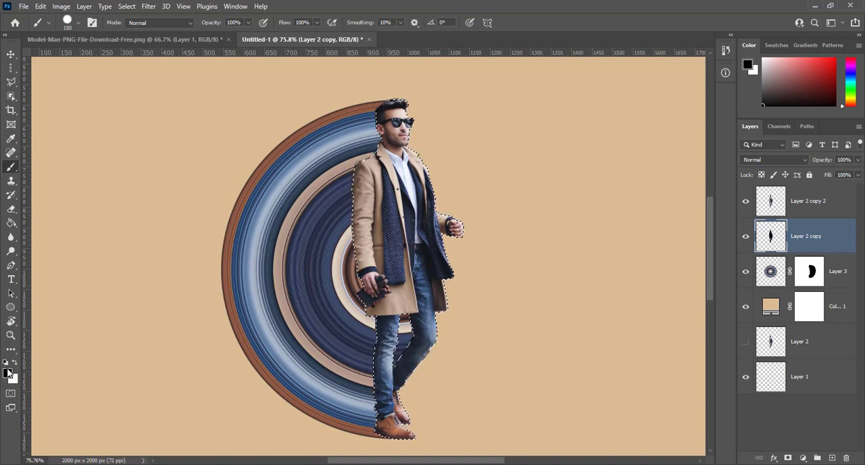
pyautogui.click(746, 201)
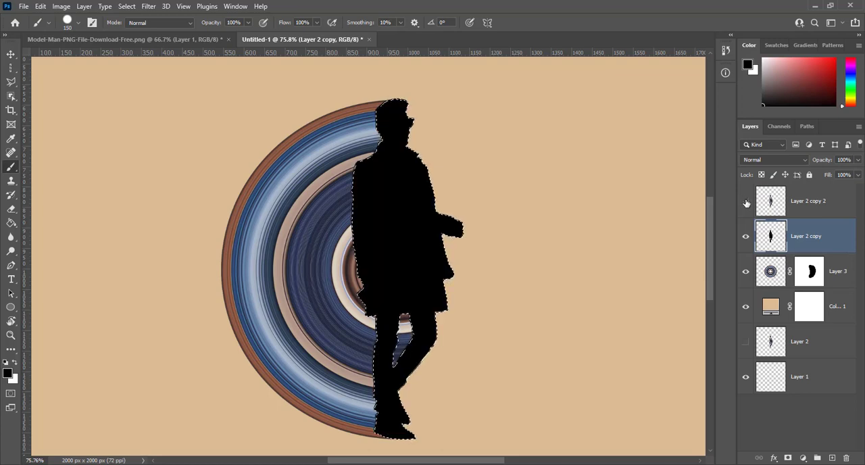
pyautogui.click(747, 201)
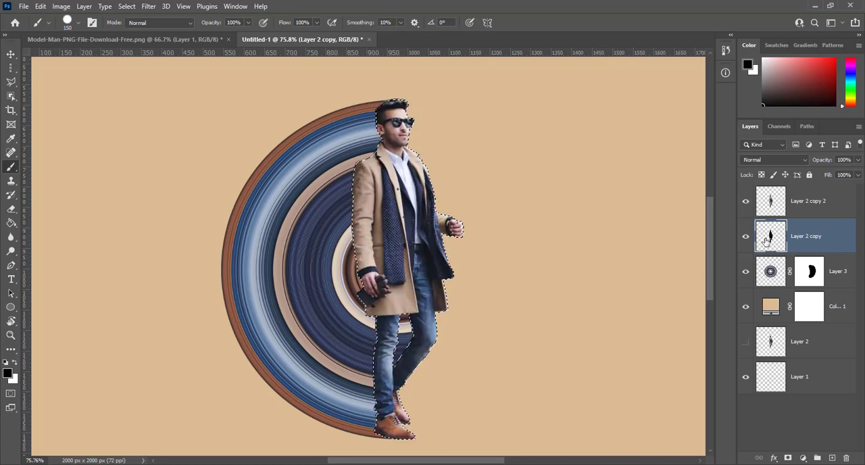
pyautogui.hotkey('alt', 'BackSpace')
pyautogui.hotkey('ctrl', 'd')
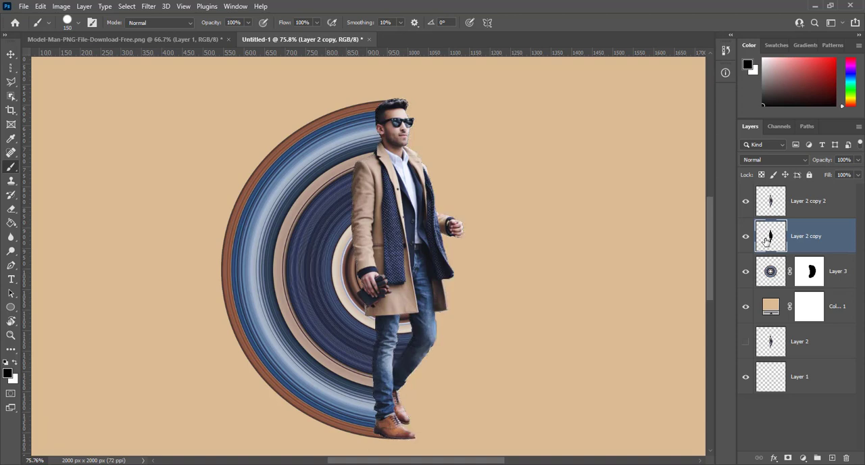
pyautogui.hotkey('ctrl', 'd')
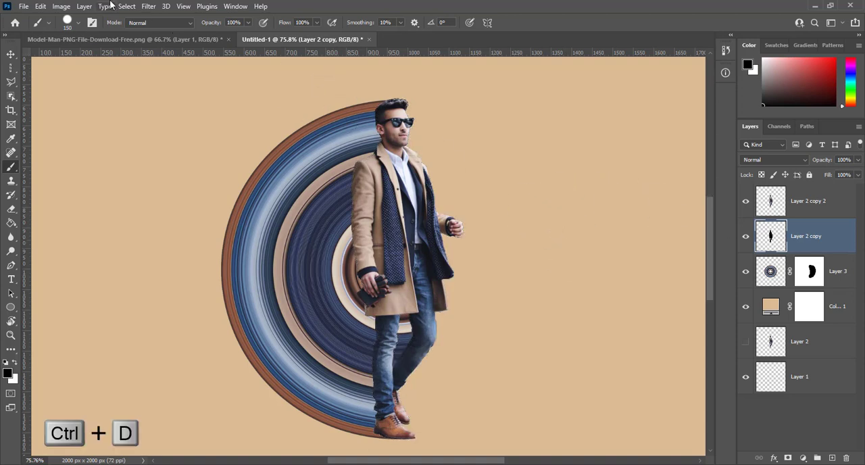
# - Start a Path Blur on the black silhouette and aim its path horizontally from the man to the rings' outer left edge
pyautogui.click(148, 7)
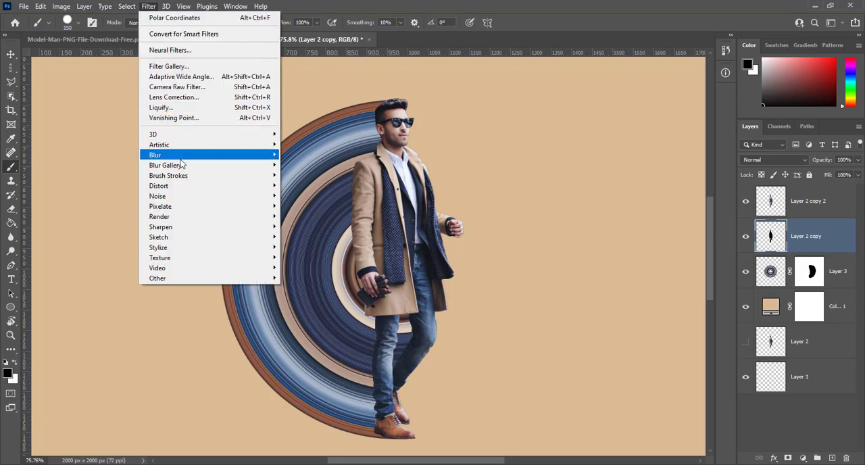
pyautogui.moveTo(181, 167)
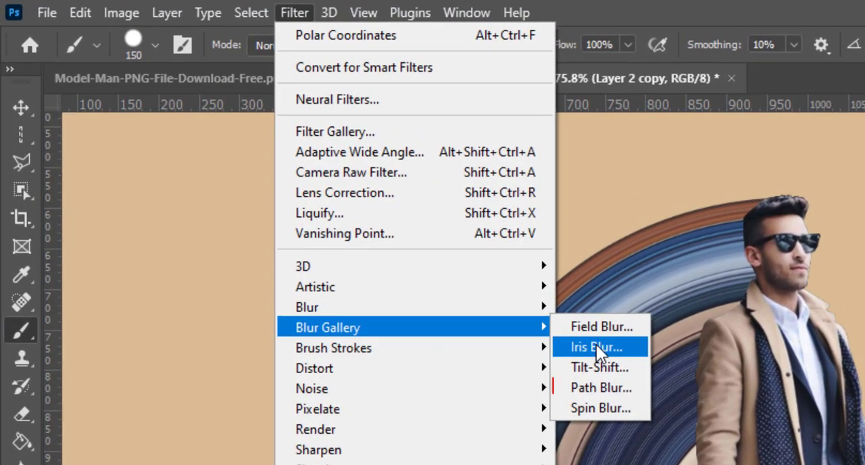
pyautogui.click(599, 389)
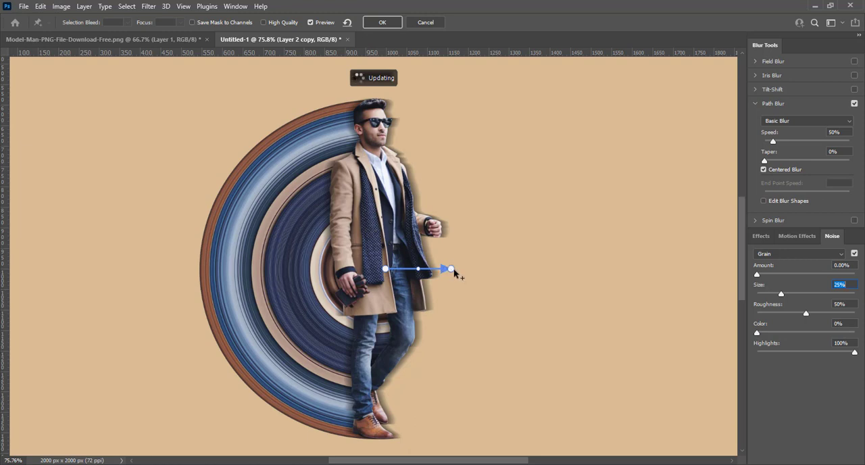
pyautogui.moveTo(451, 269); pyautogui.dragTo(206, 269)
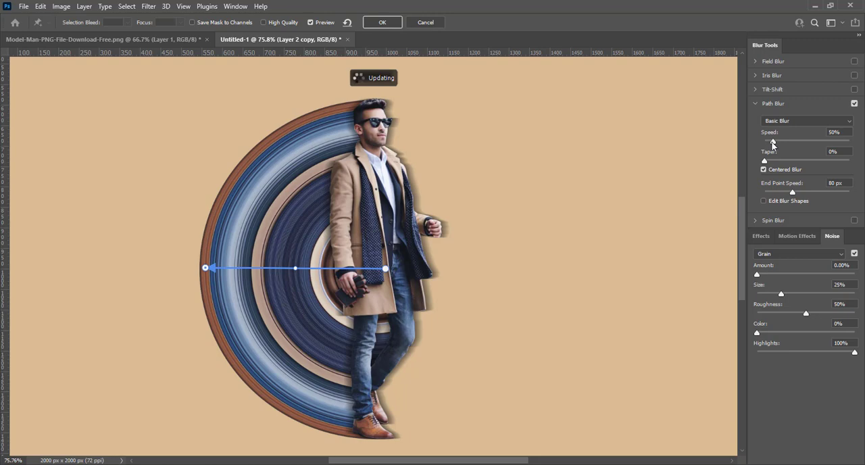
# - Set the Path Blur speed to 92% and taper to 16%, and turn off Centered Blur
pyautogui.moveTo(772, 142); pyautogui.dragTo(780, 143)
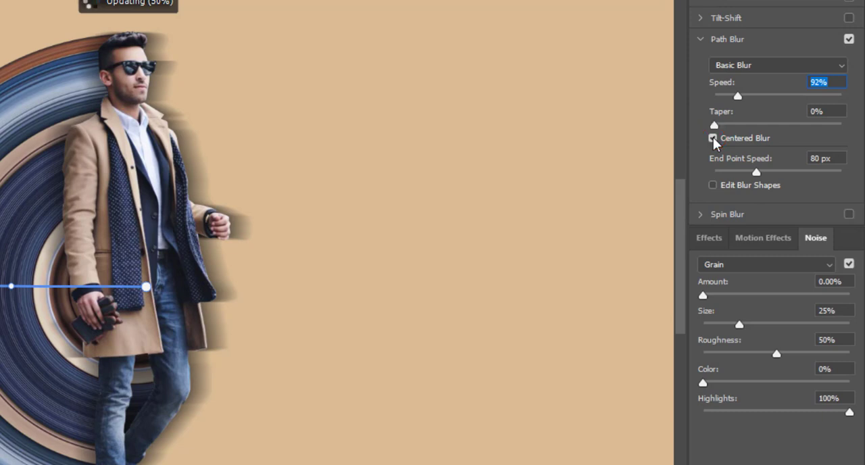
pyautogui.click(713, 137)
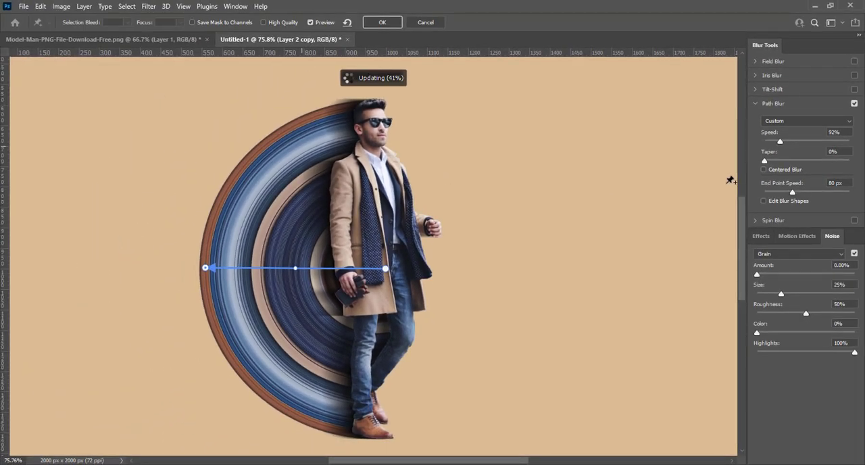
pyautogui.moveTo(766, 162); pyautogui.dragTo(793, 164)
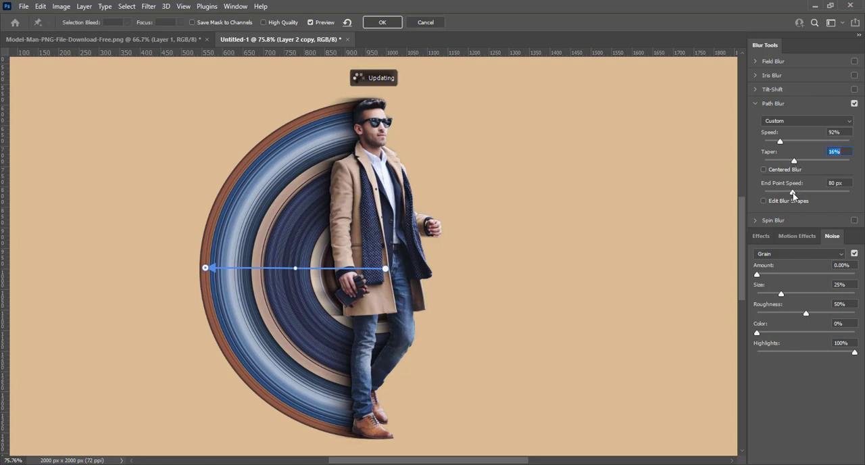
# - Adjust the Path Blur's end point speed to 208 px and apply the filter to the silhouette
pyautogui.moveTo(793, 192); pyautogui.dragTo(806, 192)
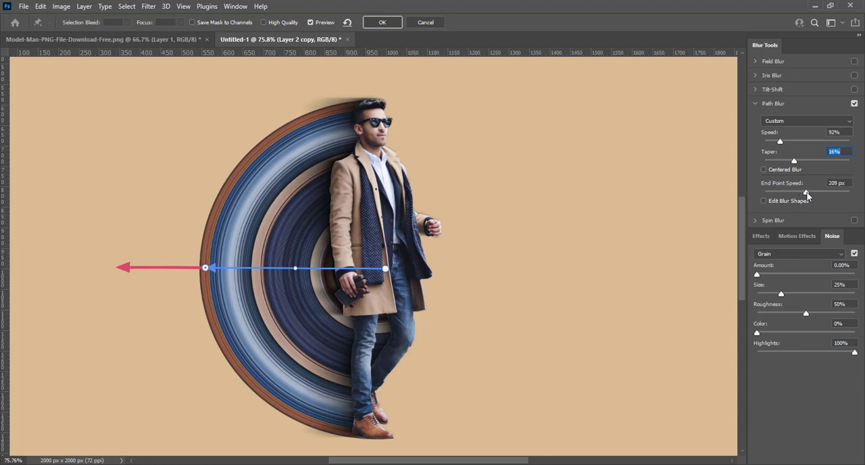
pyautogui.click(807, 192)
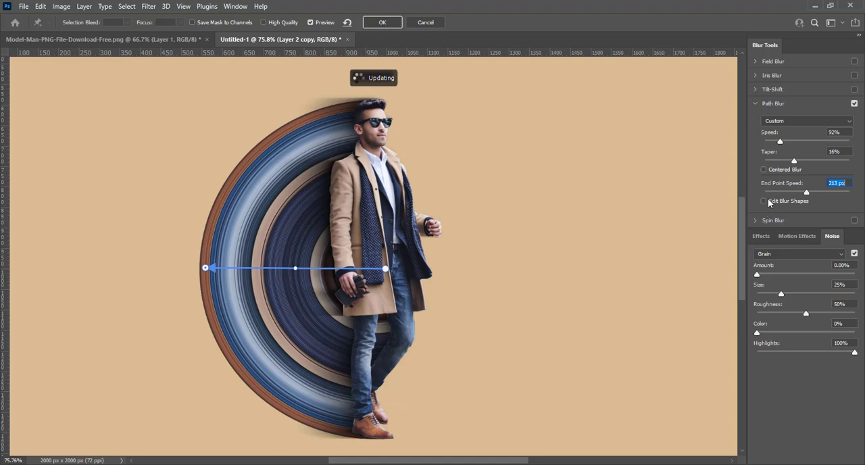
pyautogui.click(808, 193)
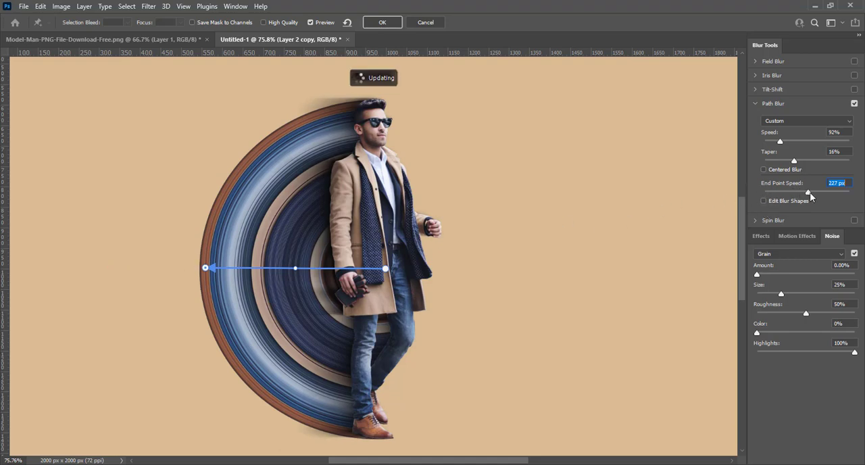
pyautogui.moveTo(810, 192); pyautogui.dragTo(807, 193)
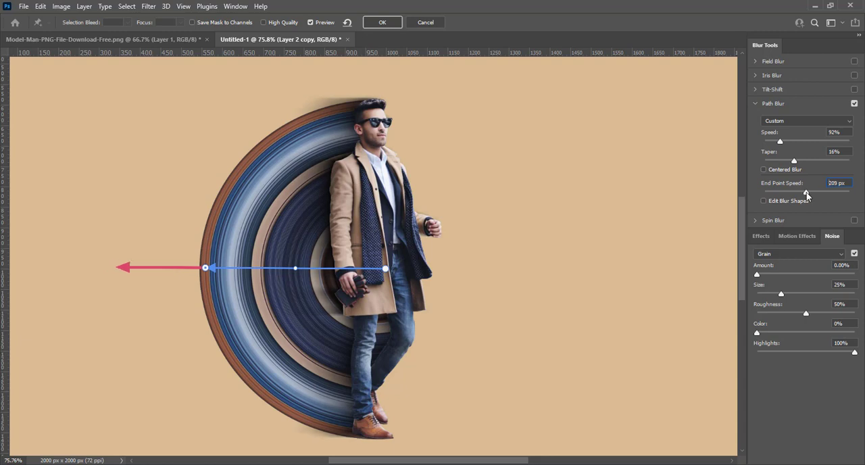
pyautogui.moveTo(806, 194); pyautogui.dragTo(806, 194)
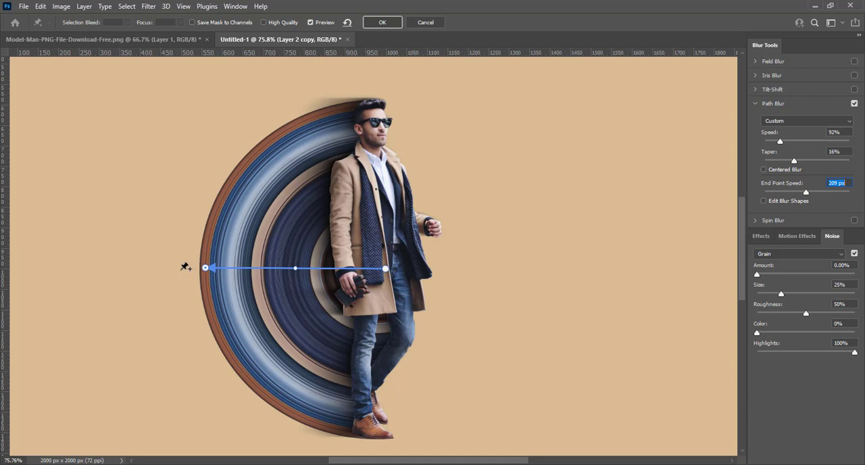
pyautogui.click(203, 270)
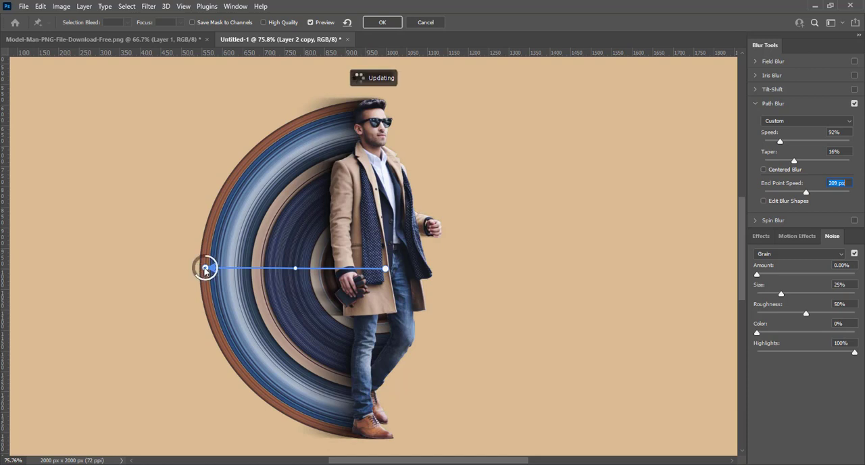
pyautogui.click(204, 268)
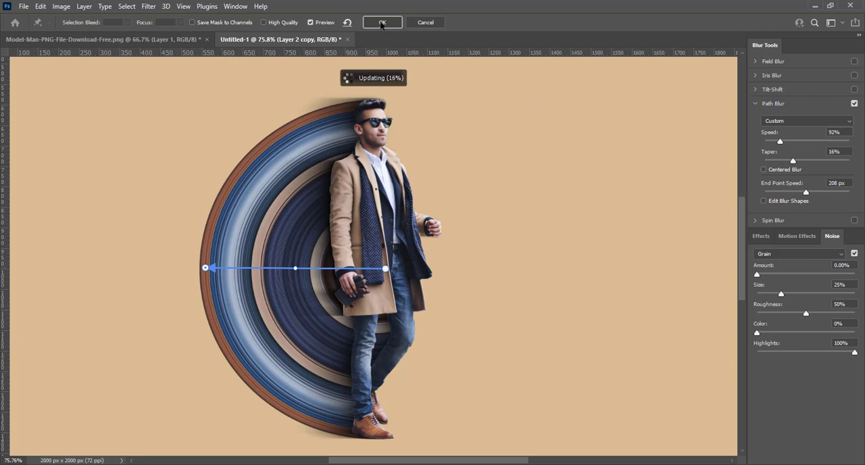
pyautogui.click(382, 23)
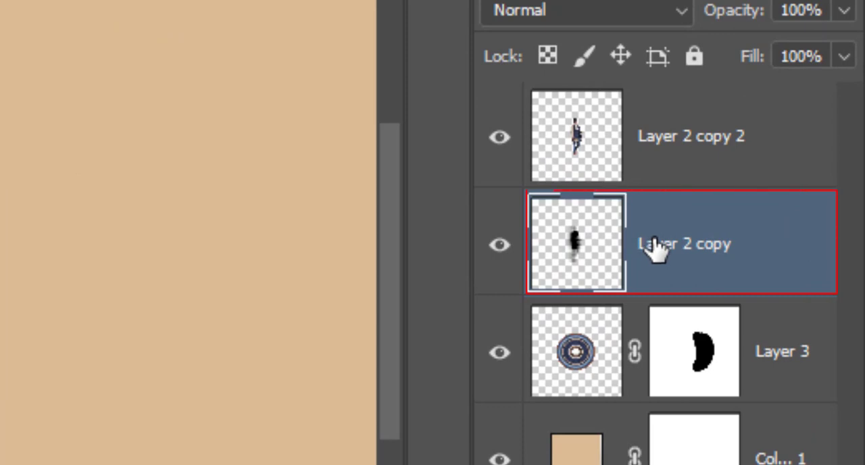
# - Rename the blurred silhouette layer as shadows
pyautogui.doubleClick(655, 248)
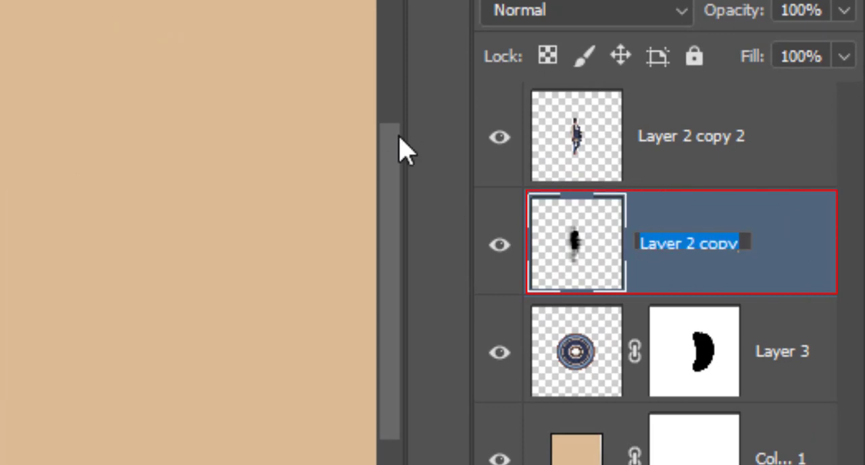
pyautogui.write('h')
pyautogui.press('BackSpace')
pyautogui.write('sha')
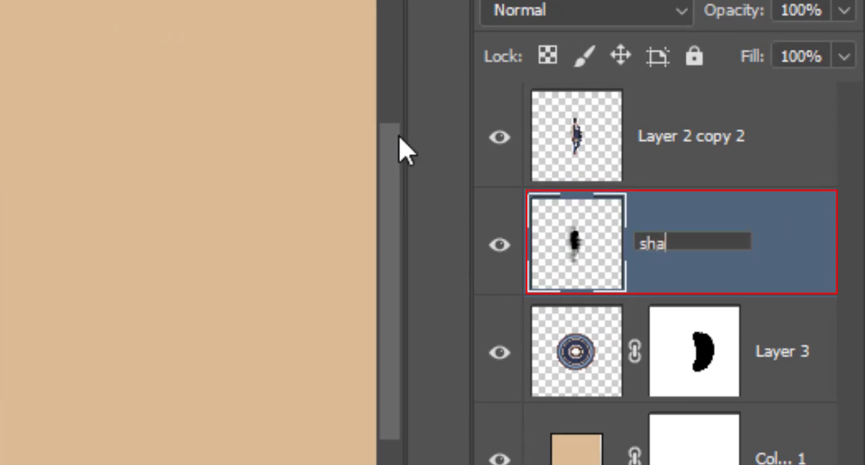
pyautogui.write('dows')
pyautogui.press('Return')
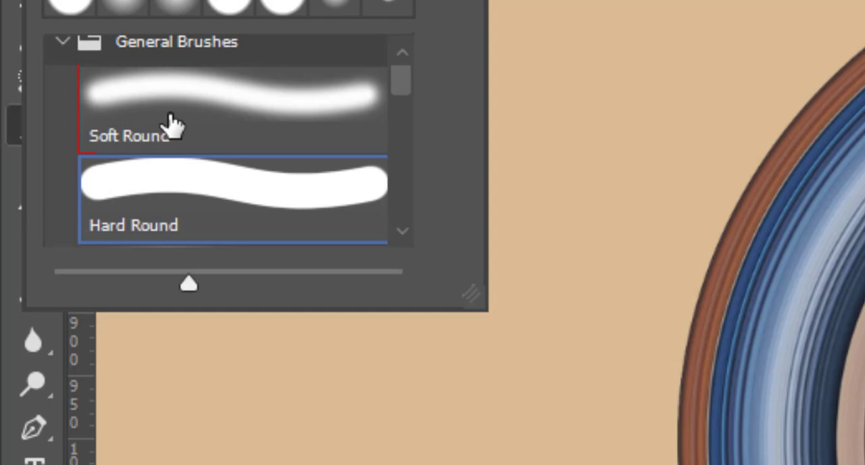
# - Mask out the shadow spilling outside the rings' outer left and lower edges with a black 150 px Soft Round brush on the shadows layer mask
pyautogui.click(166, 112)
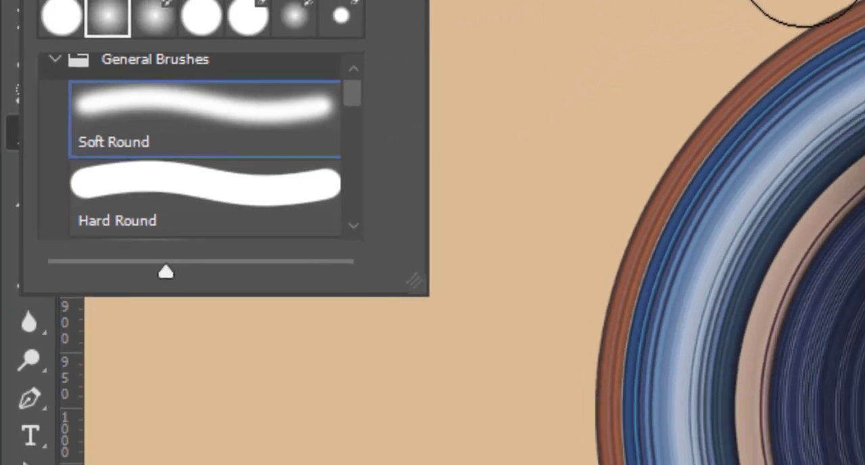
pyautogui.moveTo(369, 78)
pyautogui.mouseDown()
pyautogui.moveTo(377, 77)
pyautogui.moveTo(343, 83)
pyautogui.moveTo(373, 76)
pyautogui.mouseUp()
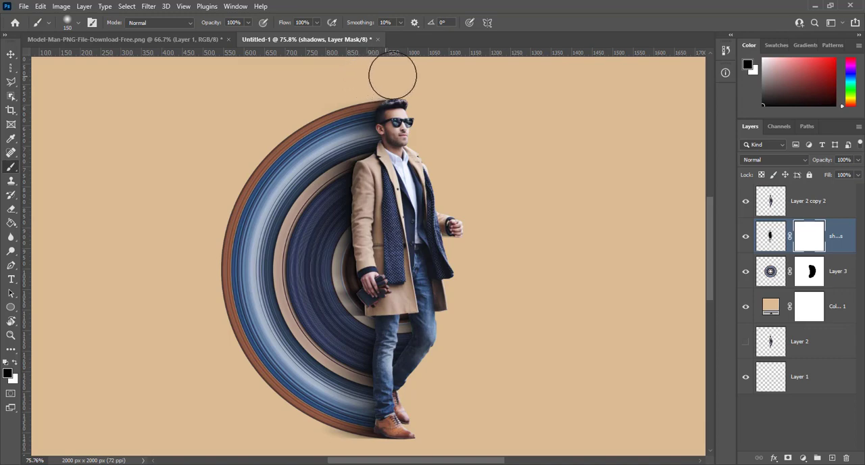
pyautogui.moveTo(211, 114)
pyautogui.mouseDown()
pyautogui.moveTo(221, 339)
pyautogui.moveTo(242, 369)
pyautogui.mouseUp()
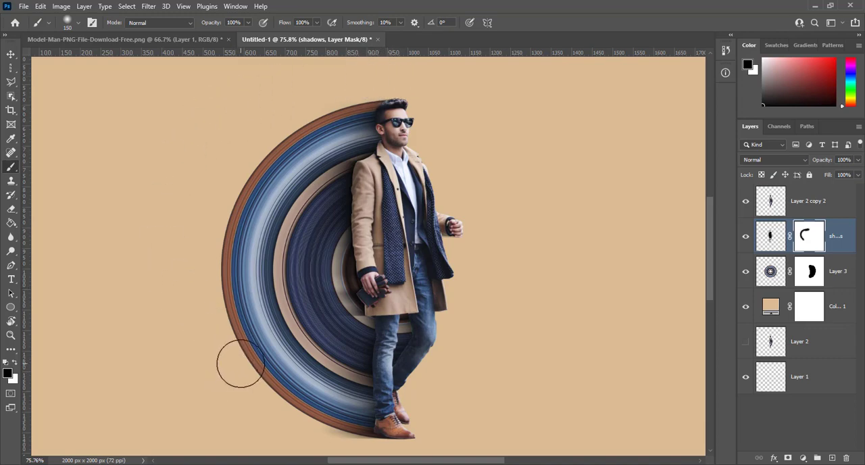
pyautogui.moveTo(247, 353); pyautogui.dragTo(252, 241)
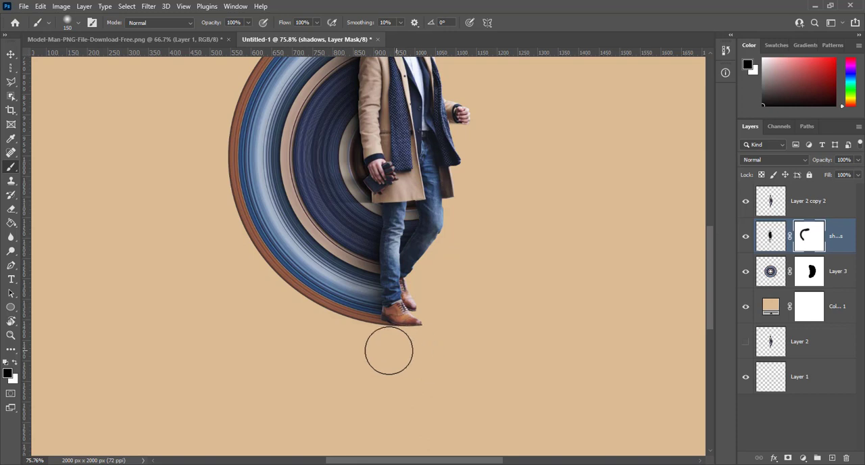
pyautogui.moveTo(389, 351); pyautogui.dragTo(313, 341)
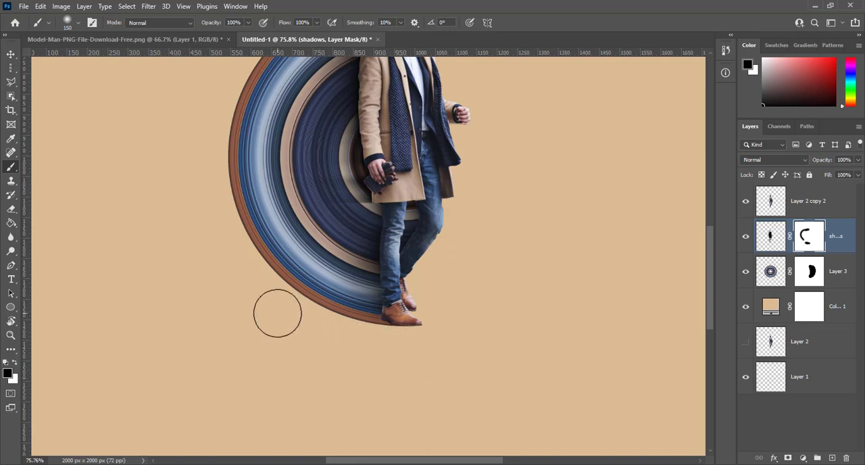
# - Apply a Gaussian Blur with a 9.2 px radius to the shadows layer's image
pyautogui.click(771, 238)
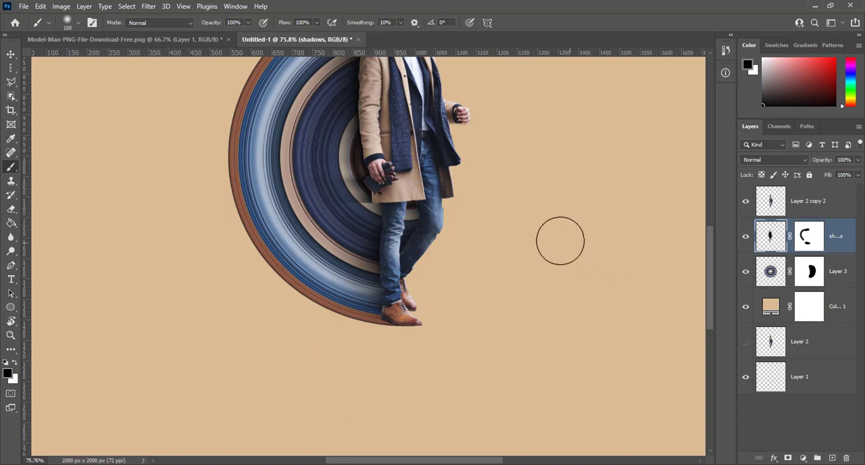
pyautogui.moveTo(436, 172); pyautogui.dragTo(425, 262)
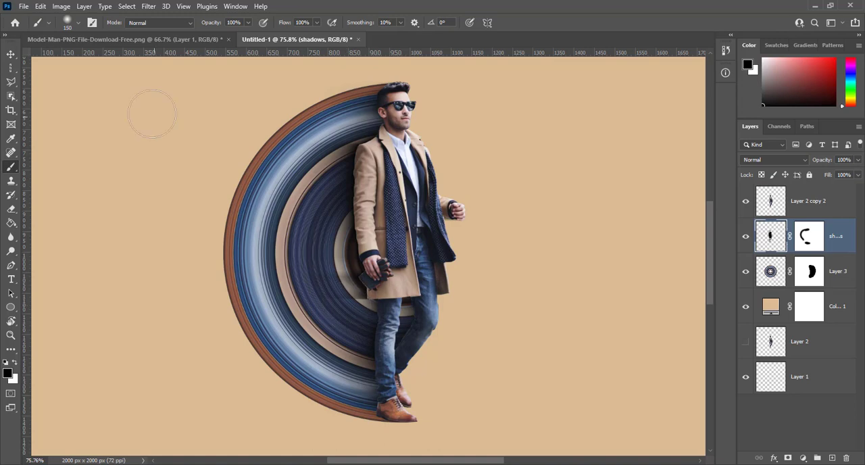
pyautogui.click(148, 7)
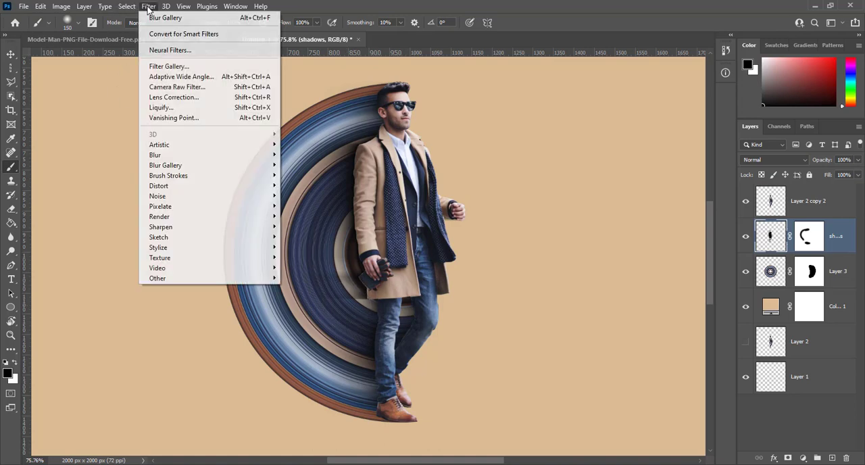
pyautogui.moveTo(156, 155)
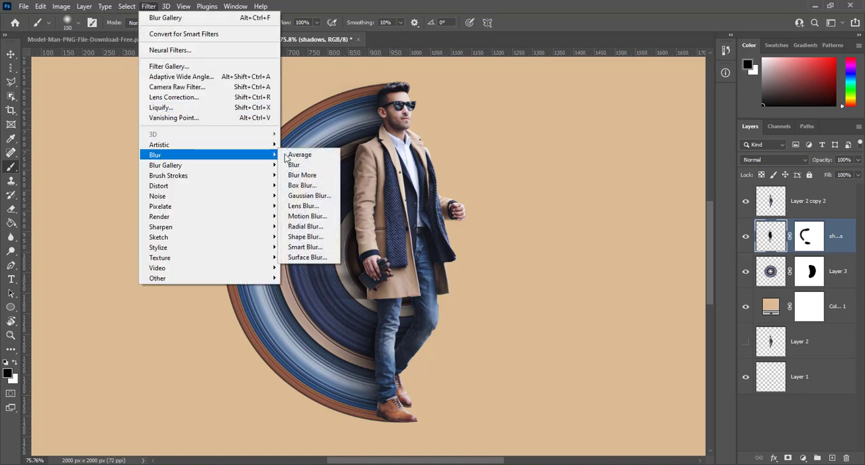
pyautogui.click(325, 196)
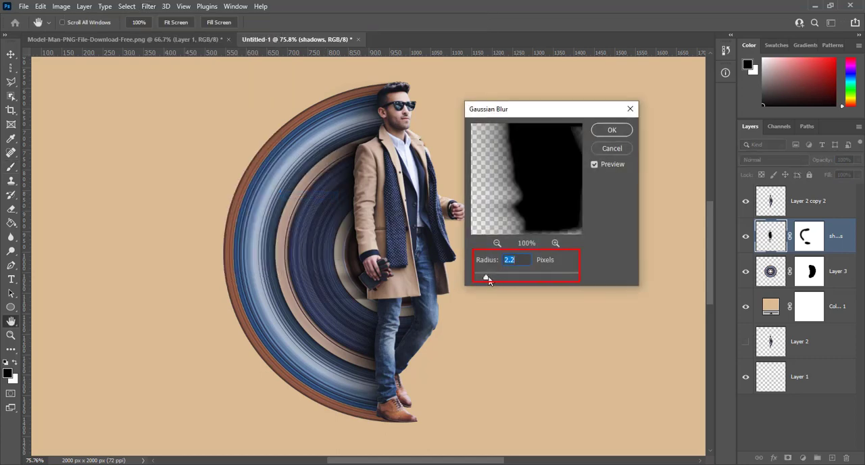
pyautogui.moveTo(486, 280); pyautogui.dragTo(494, 279)
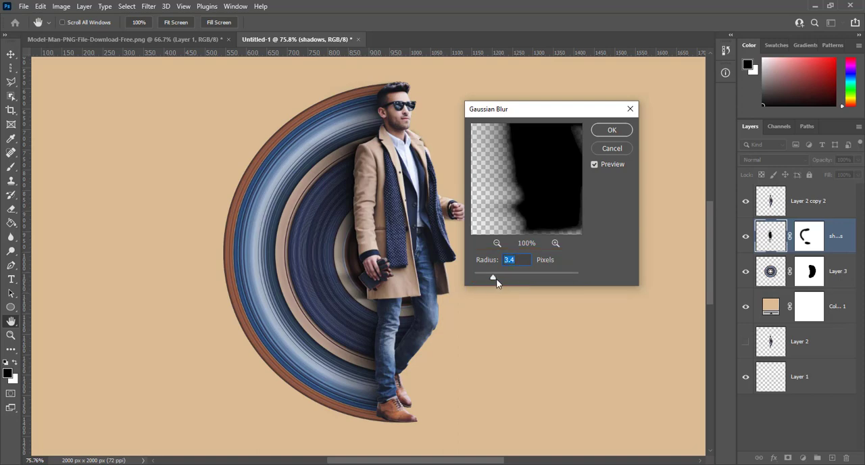
pyautogui.moveTo(508, 277); pyautogui.dragTo(508, 277)
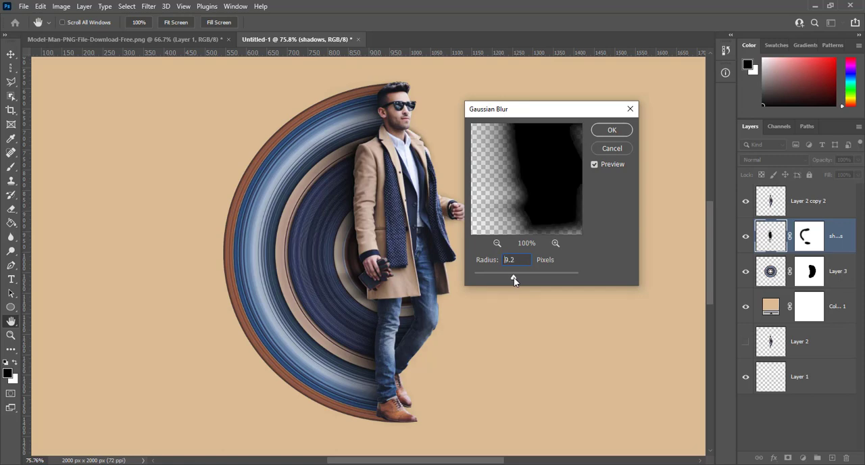
pyautogui.moveTo(514, 277); pyautogui.dragTo(514, 277)
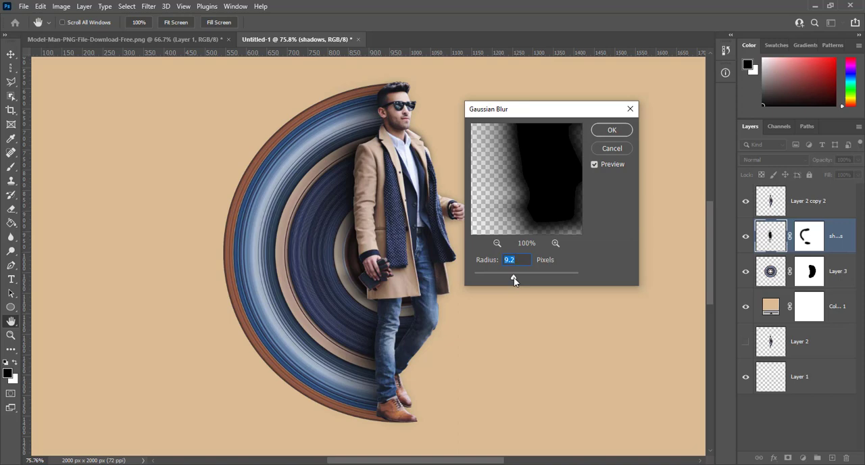
pyautogui.click(612, 131)
# - Paint black on the shadows layer mask along the man's right-hand outline, and compare the image with that layer hidden and shown
pyautogui.press('b')
pyautogui.click(809, 236)
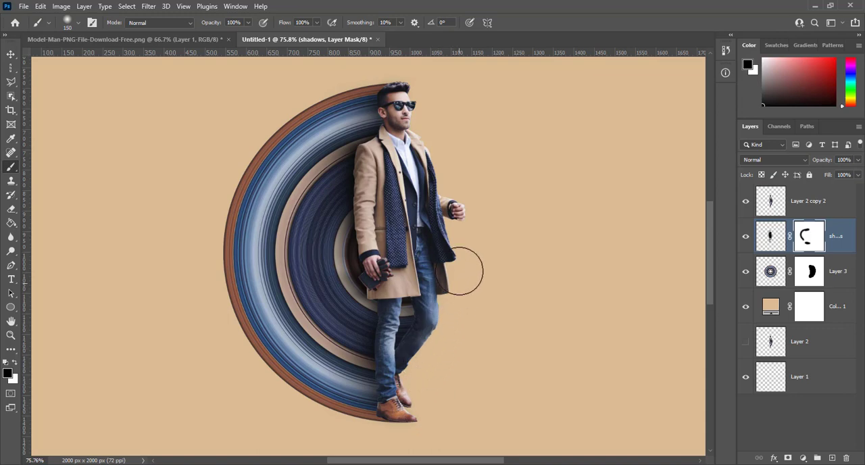
pyautogui.moveTo(422, 90); pyautogui.dragTo(500, 145)
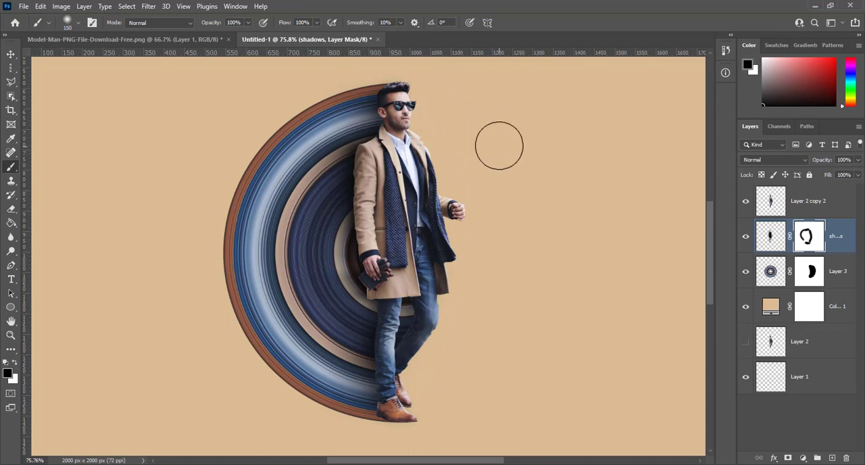
pyautogui.click(747, 237)
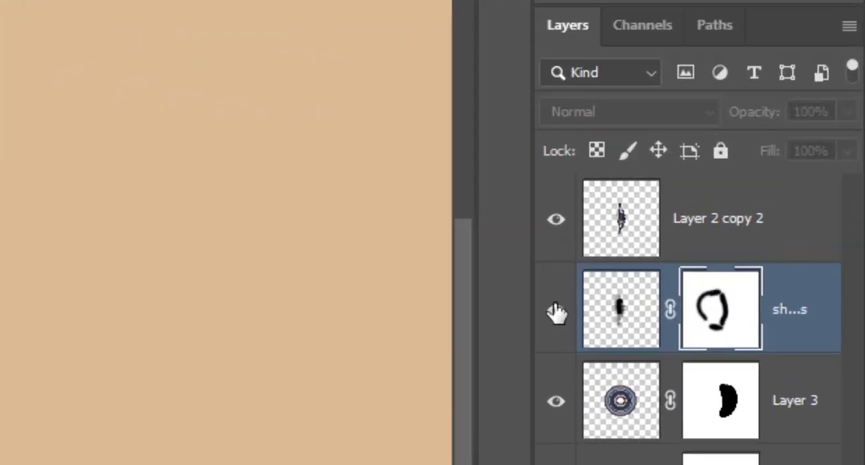
pyautogui.click(746, 237)
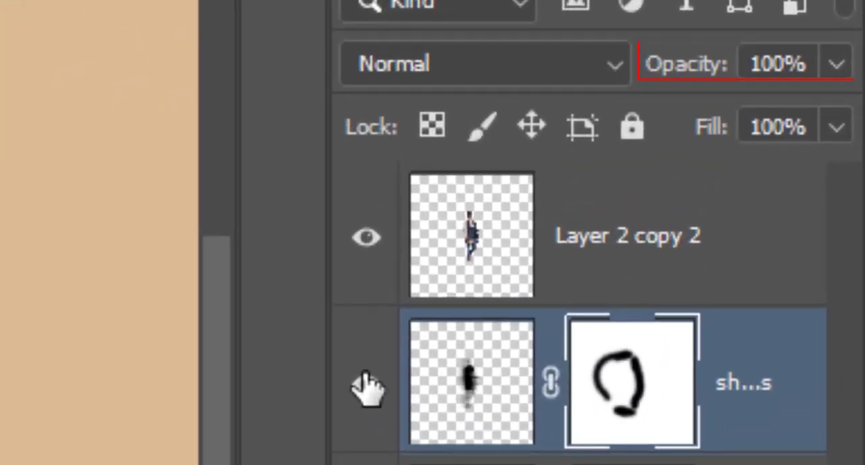
# - Set the opacity of the shadows layer to 80%
pyautogui.click(469, 373)
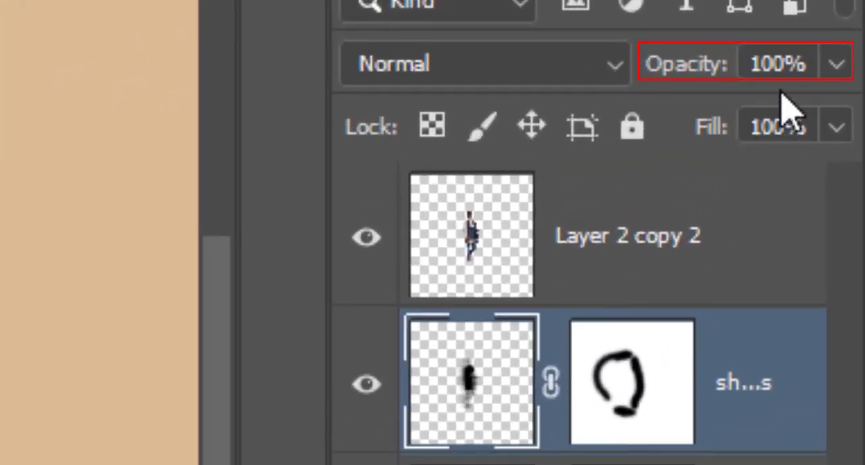
pyautogui.click(770, 57)
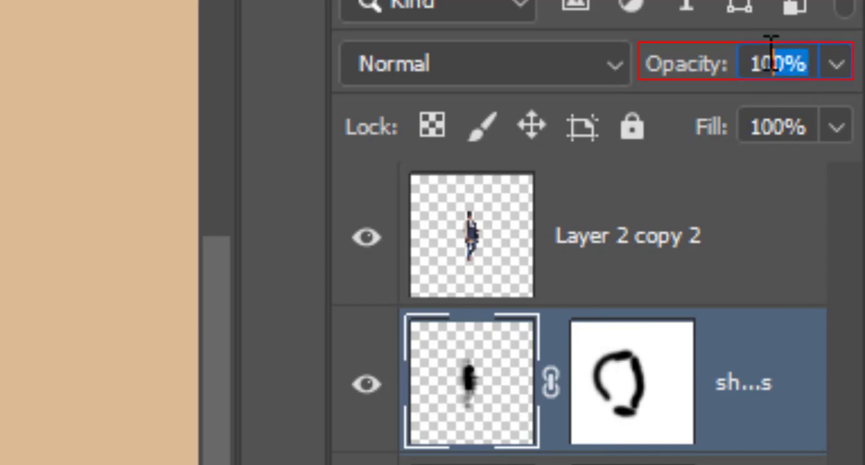
pyautogui.write('8')
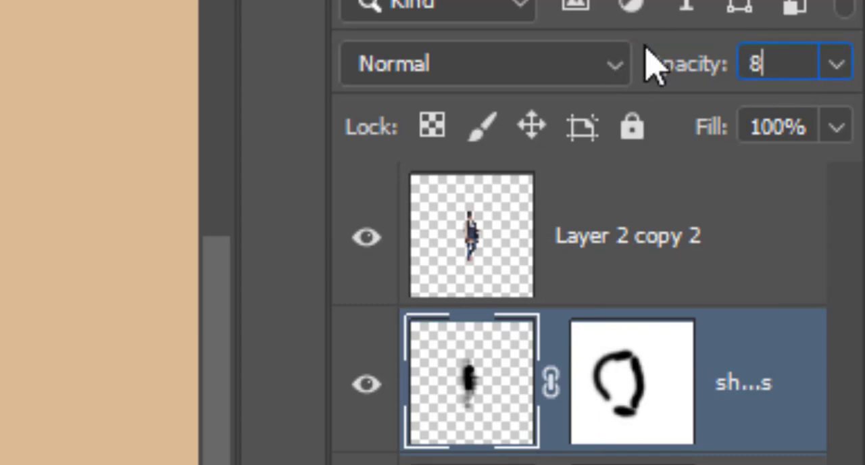
pyautogui.write('0')
pyautogui.press('Return')
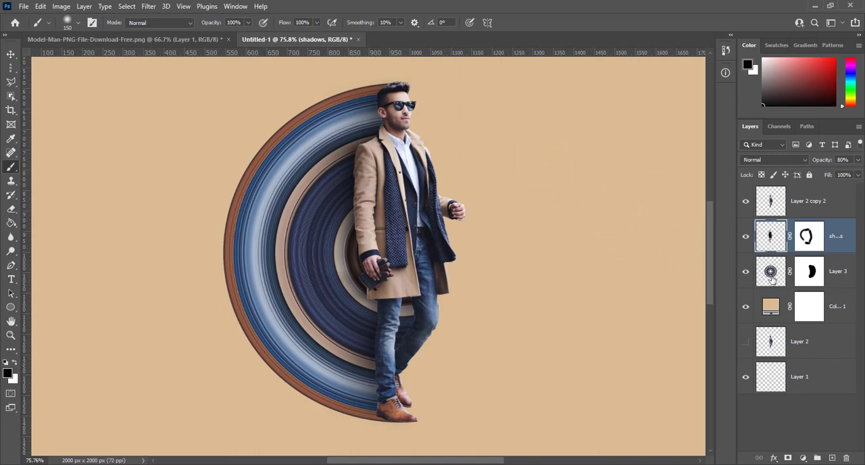
# - Add a new layer above the rings layer and paint a single soft black 150 px dot on the empty background beside the man
pyautogui.click(771, 277)
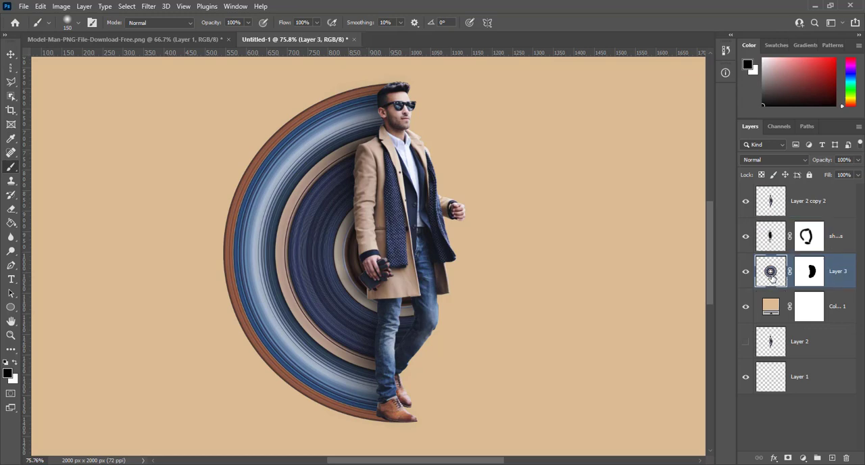
pyautogui.click(831, 458)
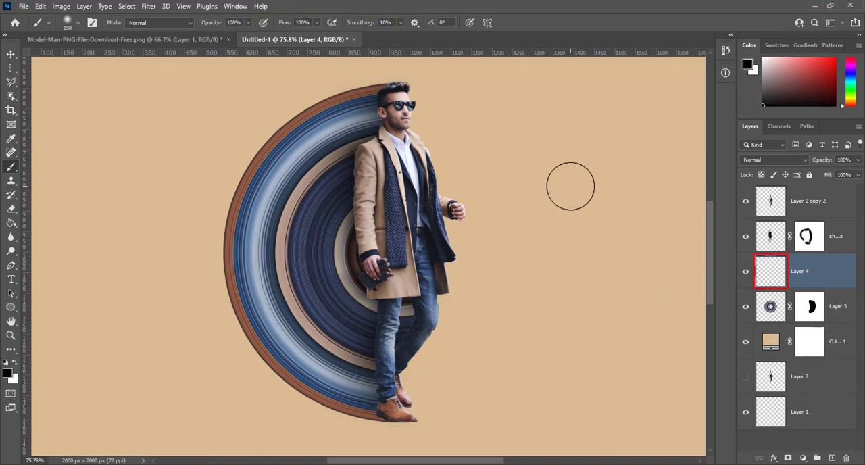
pyautogui.click(79, 24)
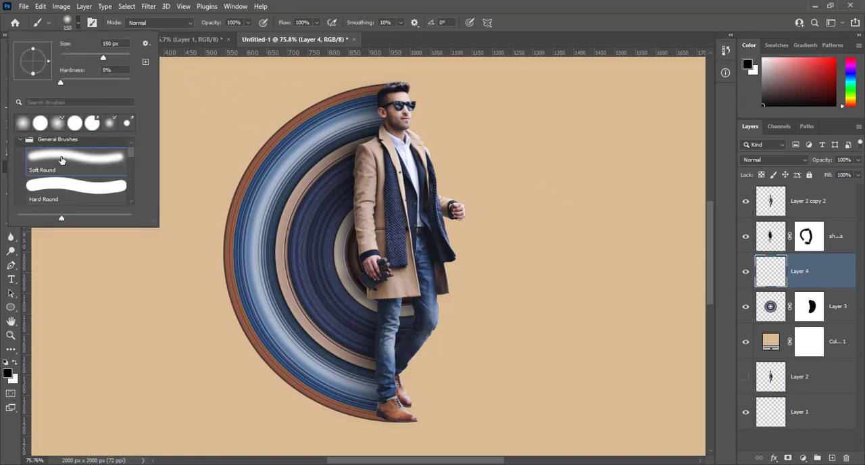
pyautogui.click(112, 19)
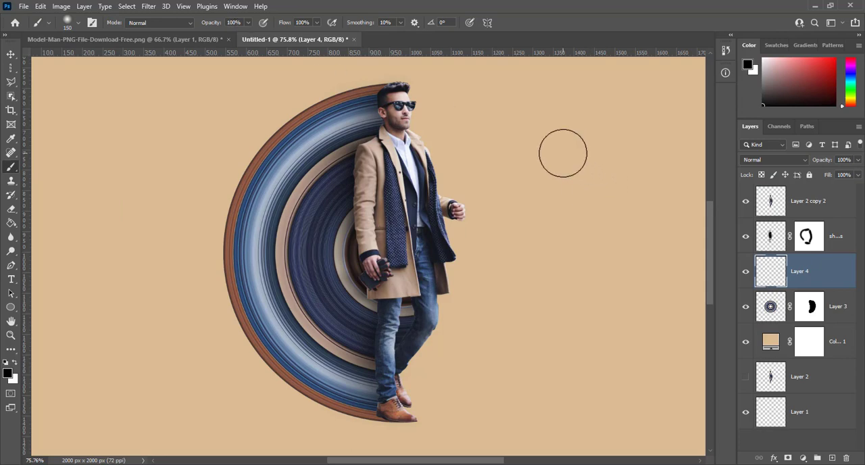
pyautogui.click(563, 153)
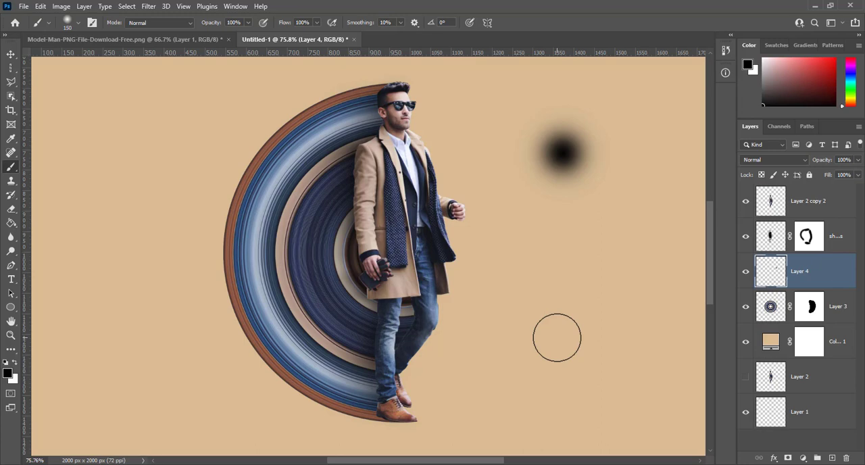
# - Transform the black dot into a flat ellipse beneath the man's shoes, scaled to about 433% width and 40% height
pyautogui.hotkey('ctrl', 't')
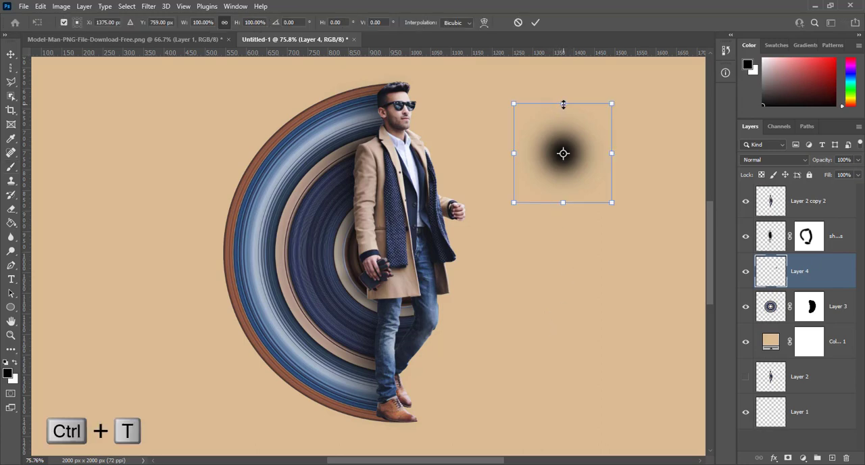
pyautogui.moveTo(563, 104)
pyautogui.mouseDown()
pyautogui.moveTo(566, 191)
pyautogui.moveTo(550, 251)
pyautogui.moveTo(443, 390)
pyautogui.moveTo(399, 427)
pyautogui.mouseUp()
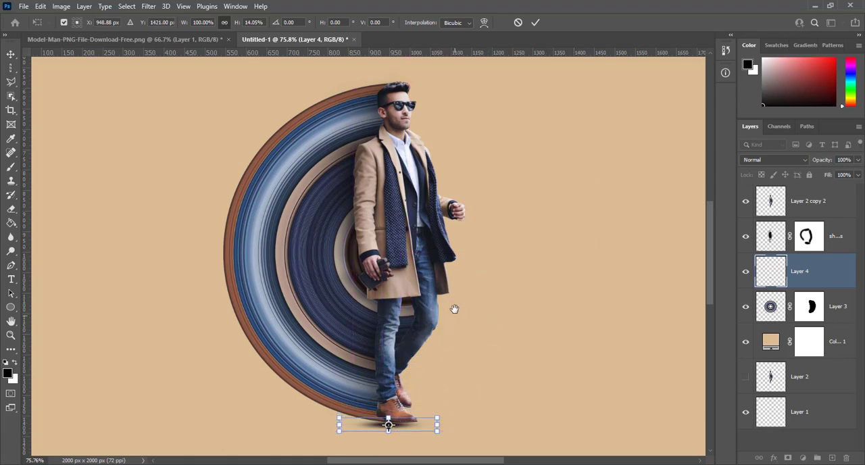
pyautogui.scroll(-3, 458, 174)
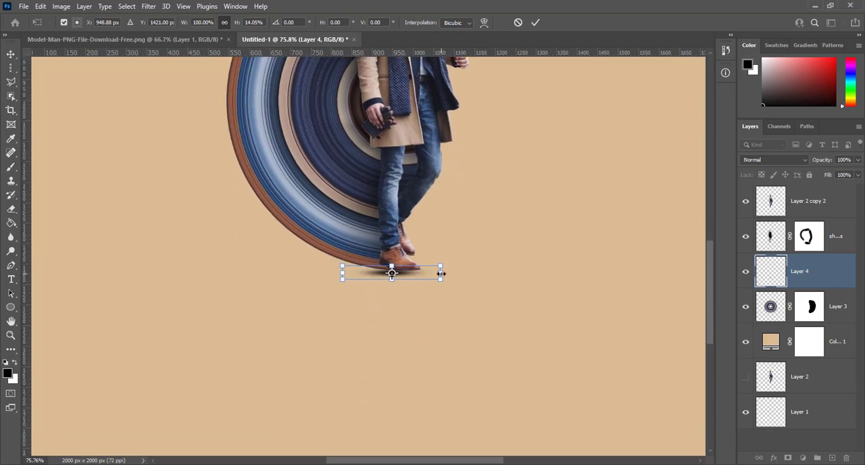
pyautogui.moveTo(441, 273); pyautogui.dragTo(605, 254)
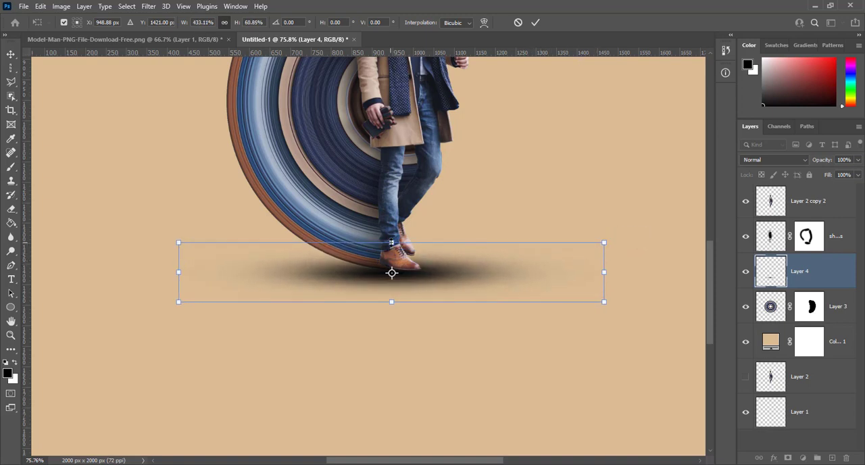
pyautogui.moveTo(391, 242); pyautogui.dragTo(390, 264)
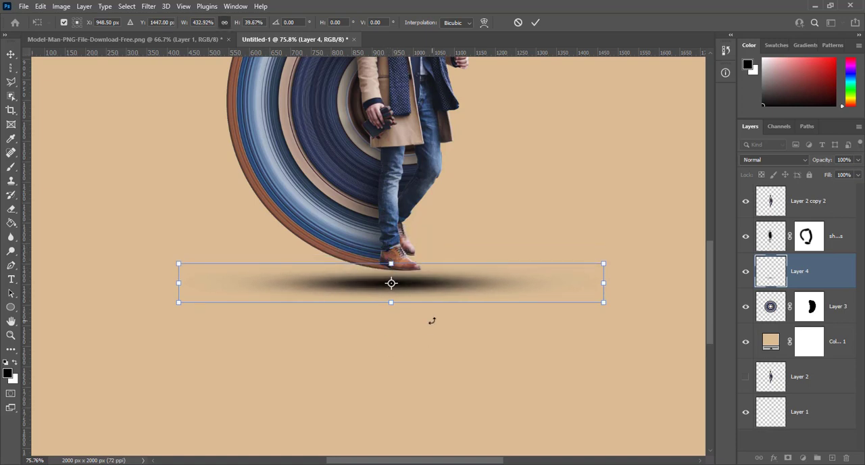
# - Nudge the flattened shadow up against the soles of the man's shoes and apply the transform
pyautogui.press('Up')
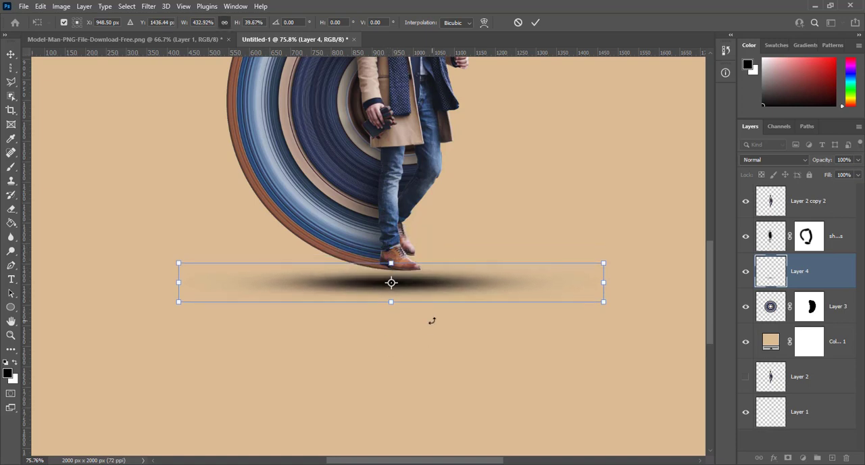
pyautogui.press('Up')
pyautogui.press('Up')
pyautogui.press('Up')
pyautogui.press('Up')
pyautogui.press('Up')
pyautogui.press('Up')
pyautogui.press('Up')
pyautogui.press('Up')
pyautogui.press('Up')
pyautogui.press('Up')
pyautogui.press('Up')
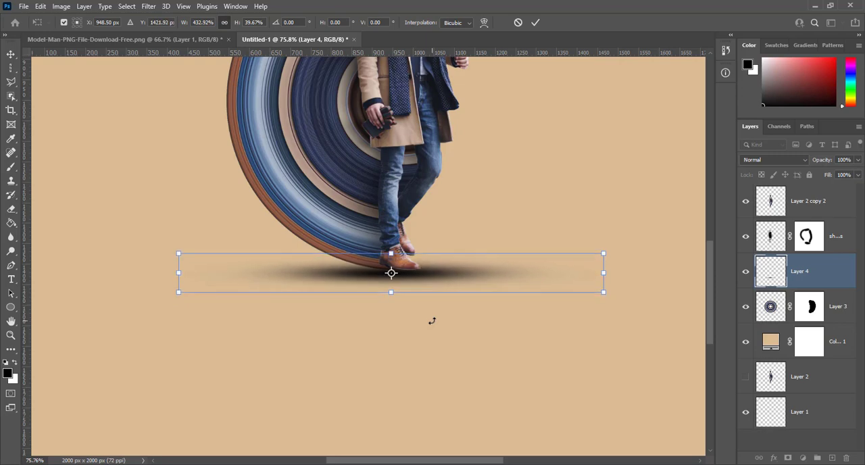
pyautogui.press('Up')
pyautogui.press('Up')
pyautogui.press('Up')
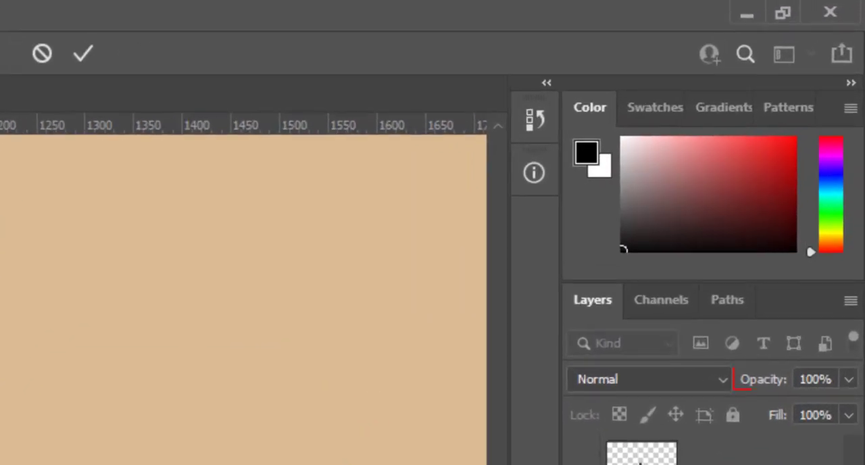
pyautogui.press('Return')
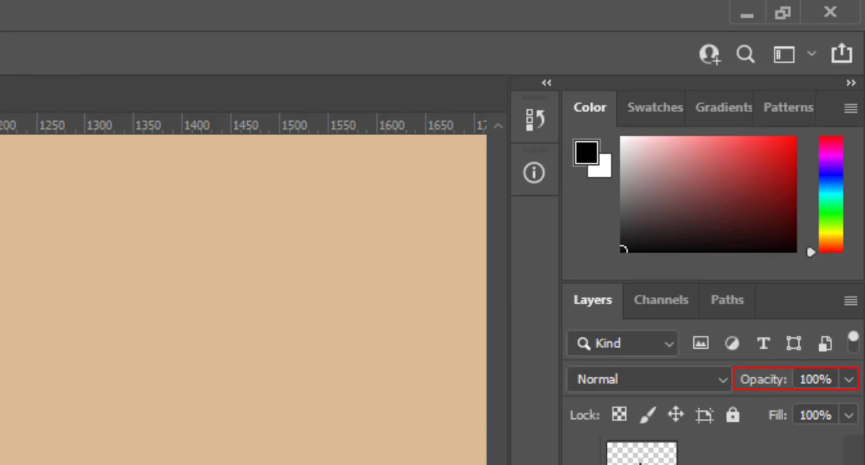
# - Set the opacity of the flattened ground shadow layer to 65%
pyautogui.click(834, 379)
pyautogui.write('65')
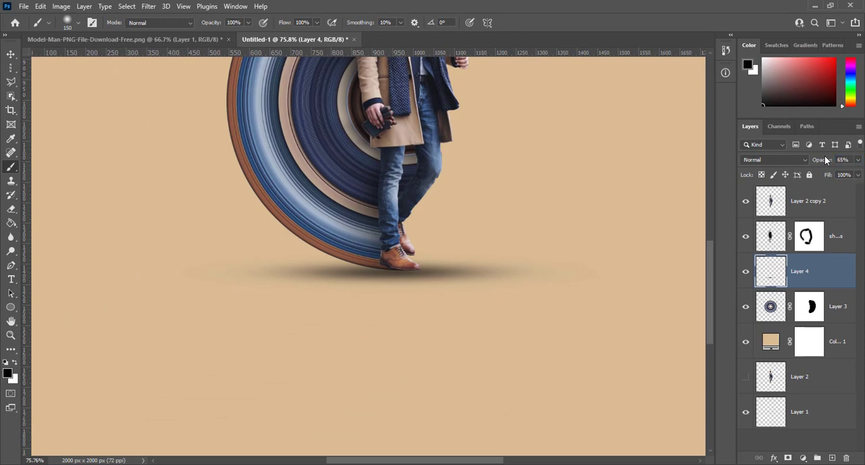
pyautogui.hotkey('ctrl', '0')
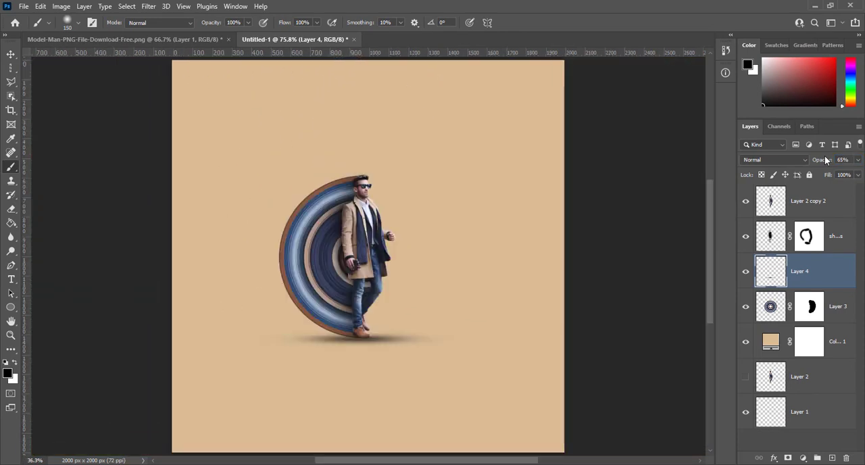
pyautogui.hotkey('ctrl', '+')
pyautogui.hotkey('ctrl', '+')
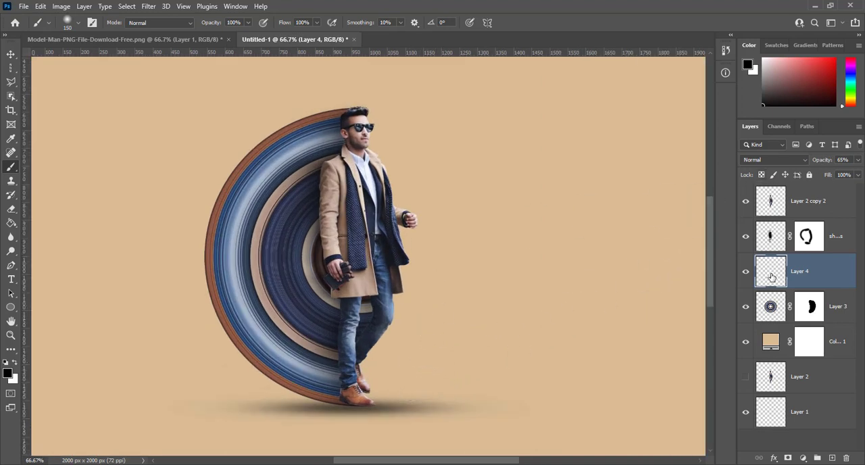
pyautogui.click(10, 56)
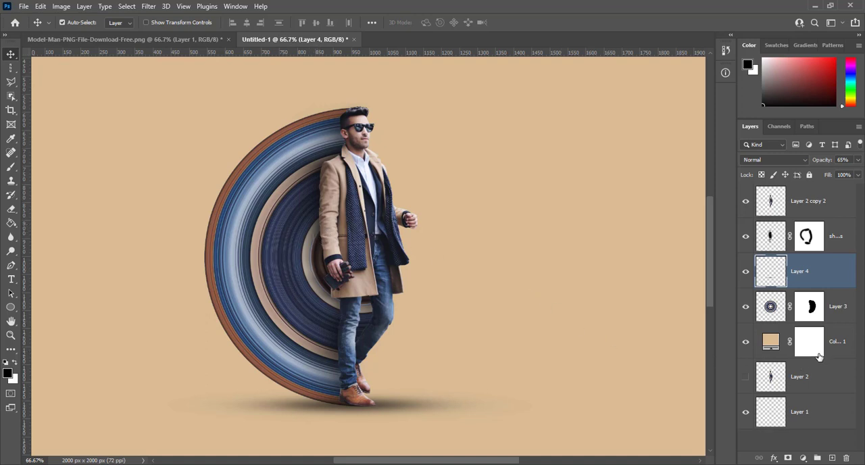
# - Open the blending options of the beige colour fill layer and enable Bevel & Emboss with Texture
pyautogui.click(838, 342)
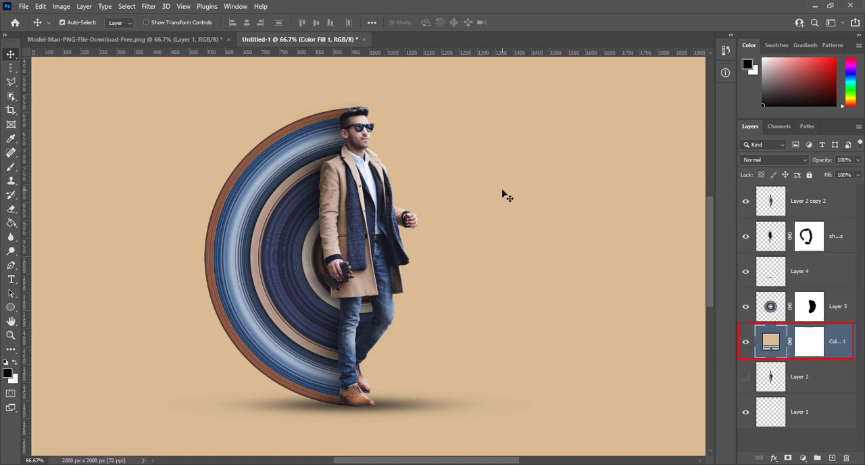
pyautogui.rightClick(837, 340)
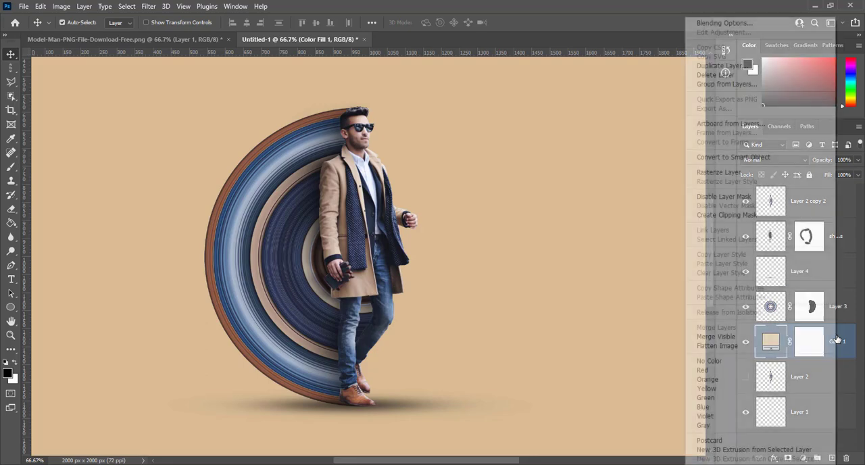
pyautogui.click(725, 23)
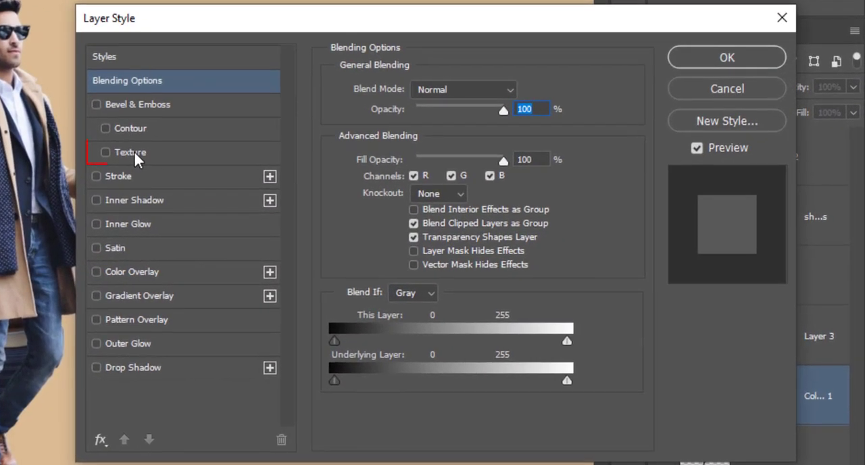
pyautogui.click(431, 197)
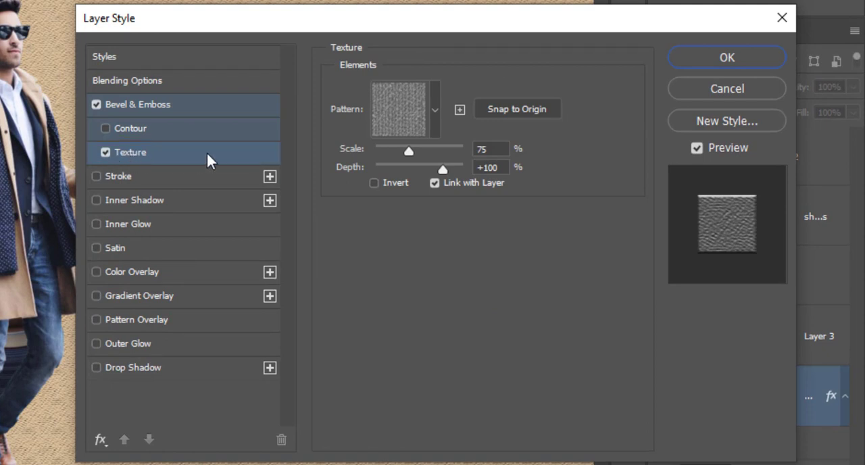
# - Choose the fourth pattern of the legacy Patterns 2 group as the texture and set its scale to 100%
pyautogui.click(435, 111)
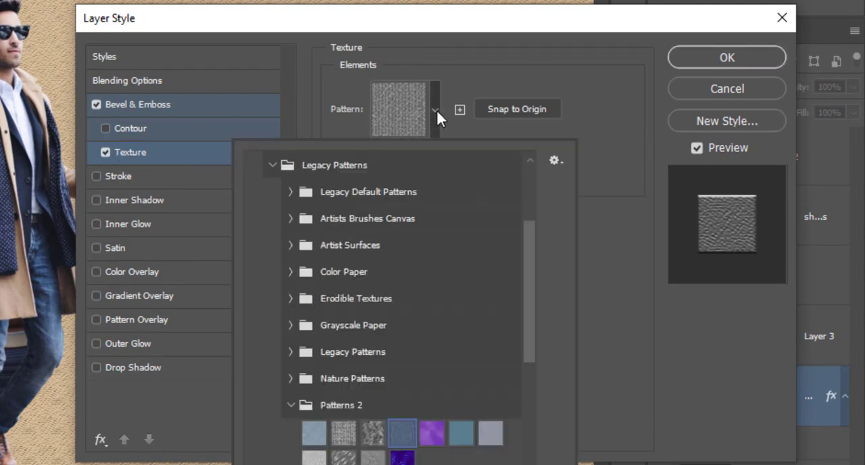
pyautogui.click(272, 166)
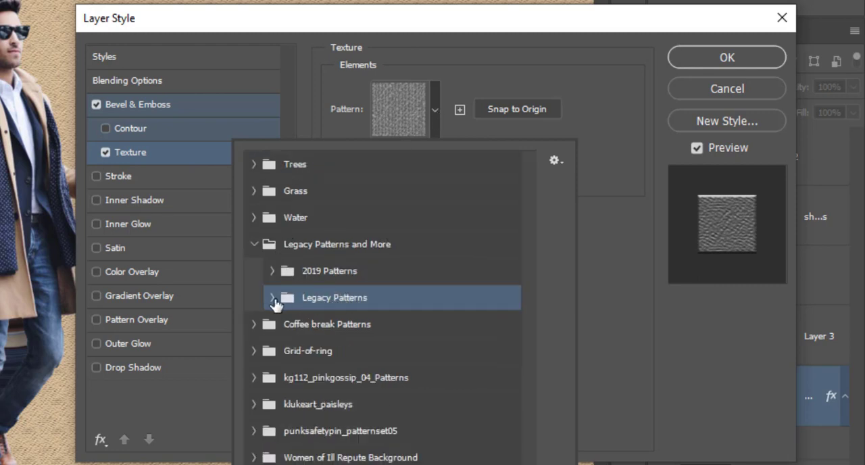
pyautogui.click(271, 298)
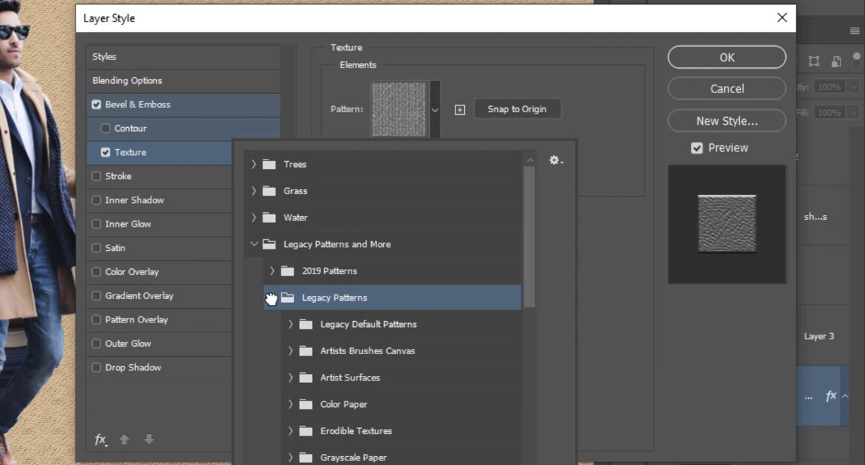
pyautogui.scroll(-4, 272, 297)
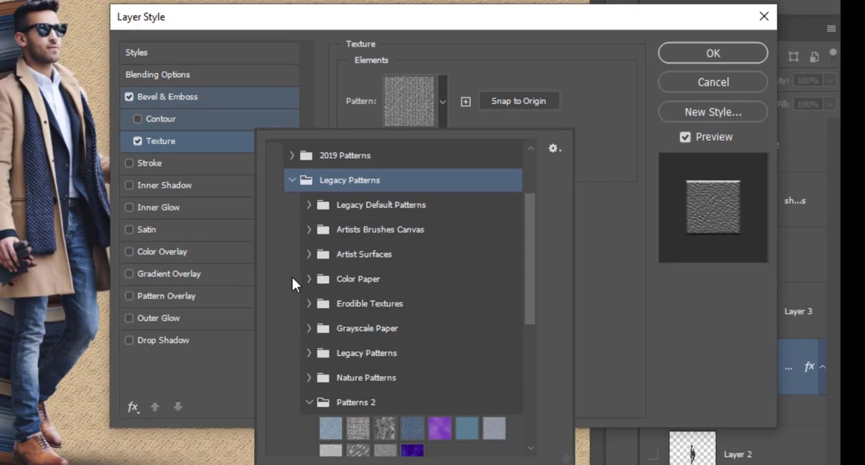
pyautogui.scroll(-2, 299, 269)
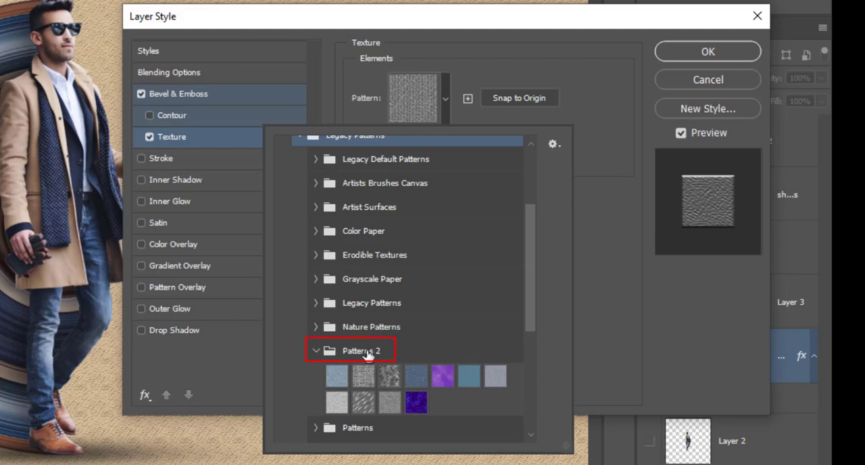
pyautogui.click(417, 377)
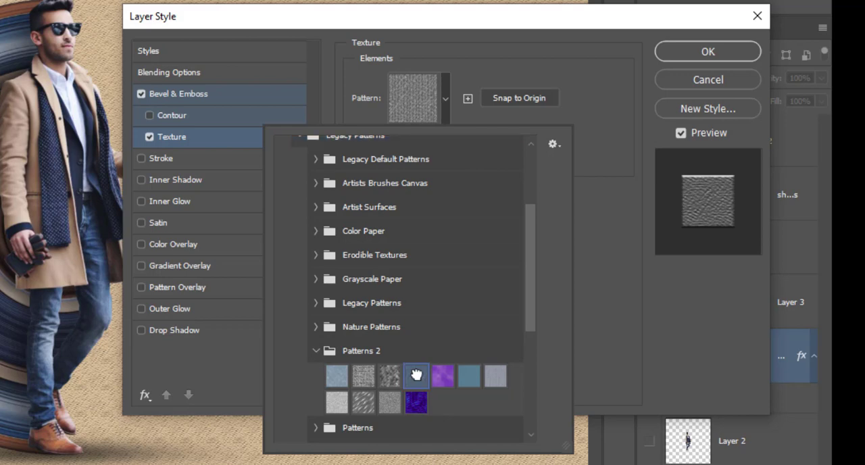
pyautogui.click(587, 126)
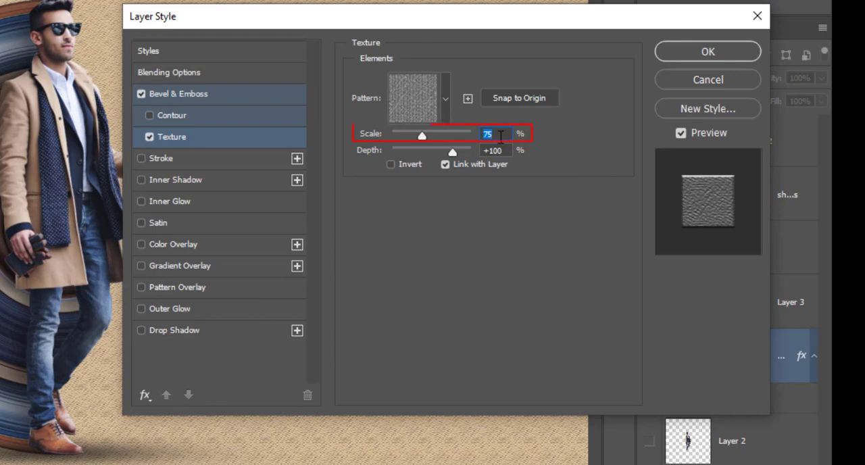
pyautogui.write('100')
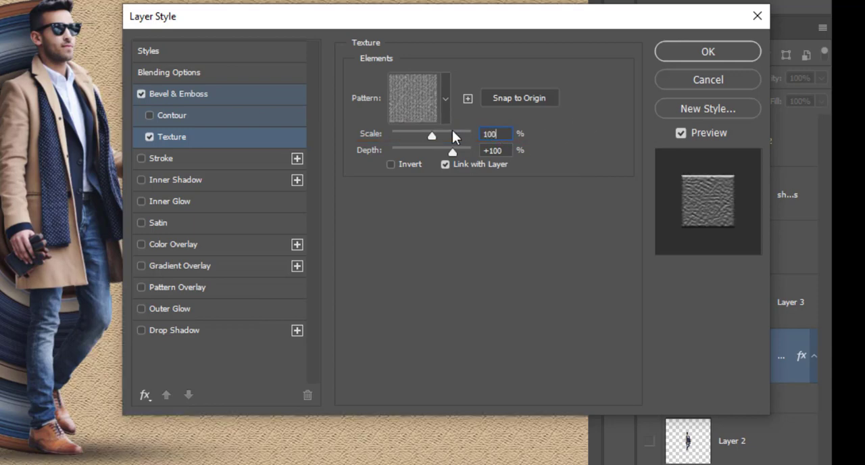
# - Set the Bevel & Emboss size to 1 px and apply the layer style to the background fill
pyautogui.click(169, 96)
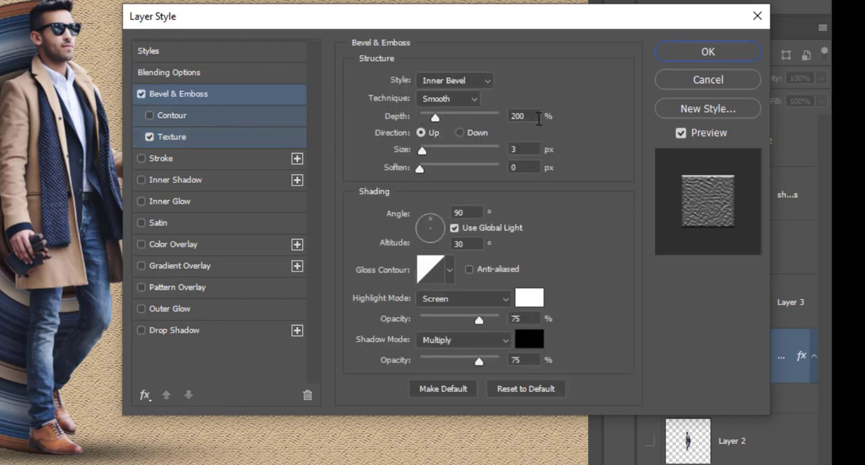
pyautogui.click(525, 151)
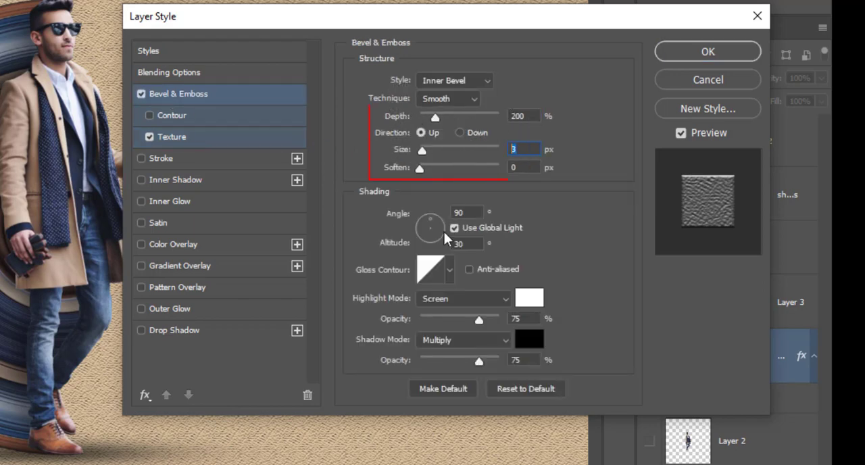
pyautogui.write('1')
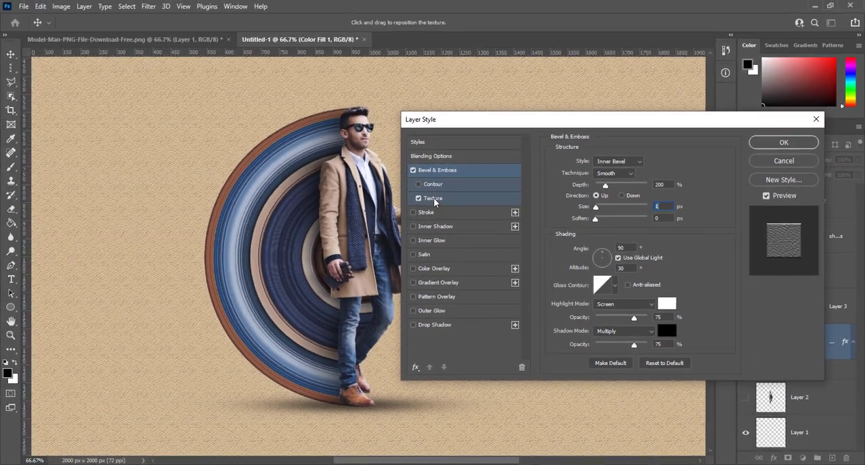
pyautogui.click(172, 137)
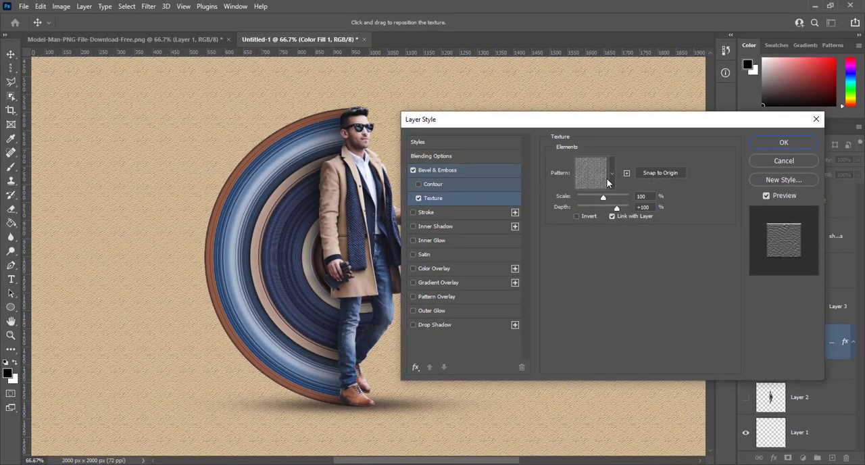
pyautogui.click(767, 142)
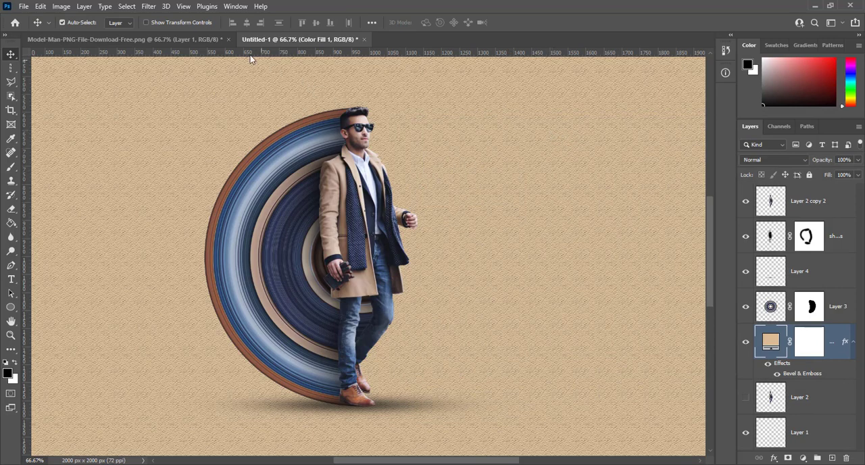
# - Show the pattern presets and load the Legacy Patterns and More set
pyautogui.click(236, 7)
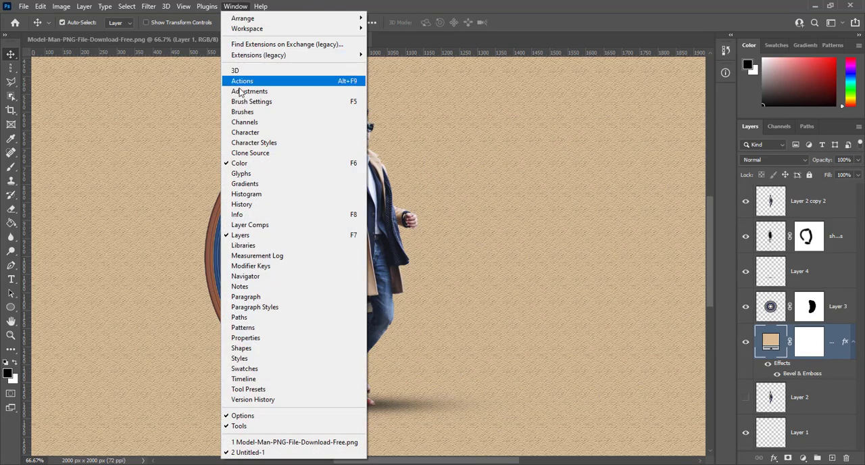
pyautogui.click(242, 329)
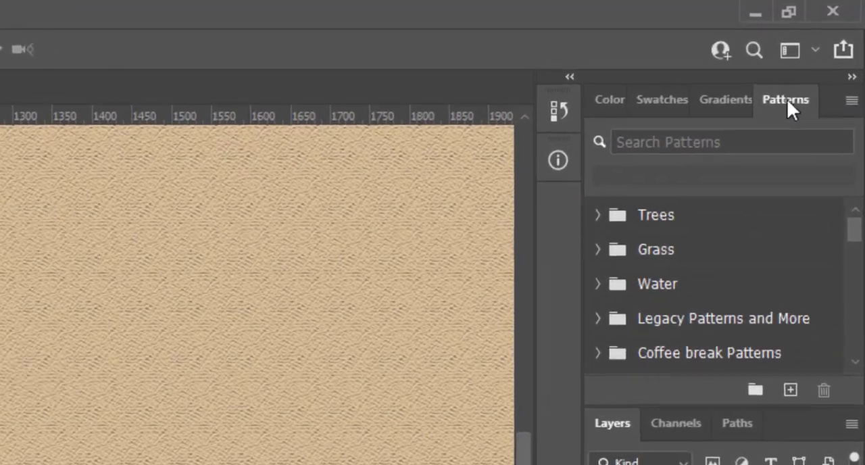
pyautogui.scroll(-2, 612, 331)
pyautogui.scroll(2, 615, 331)
pyautogui.click(853, 101)
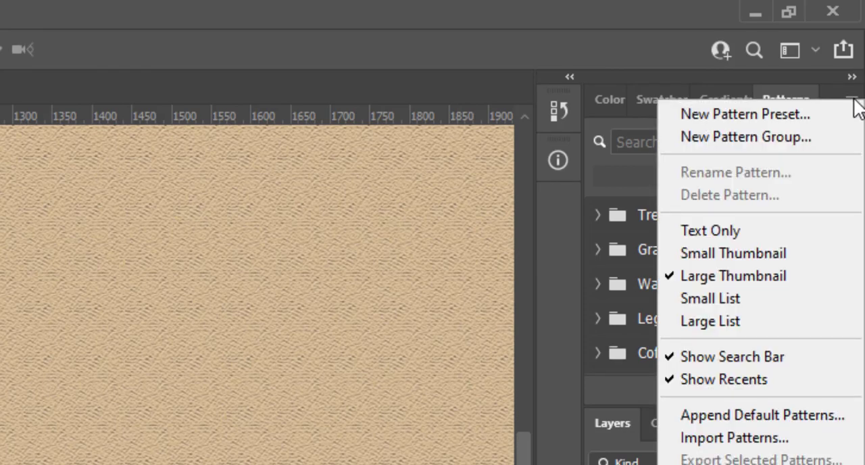
pyautogui.click(854, 100)
pyautogui.click(850, 101)
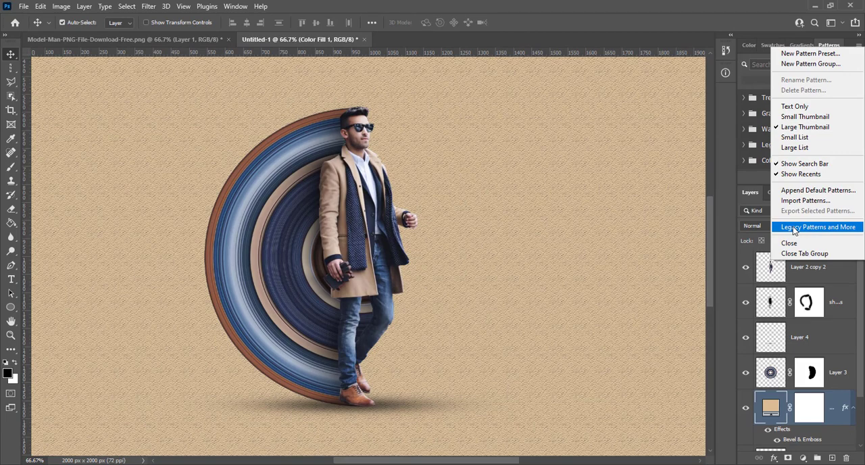
pyautogui.click(794, 230)
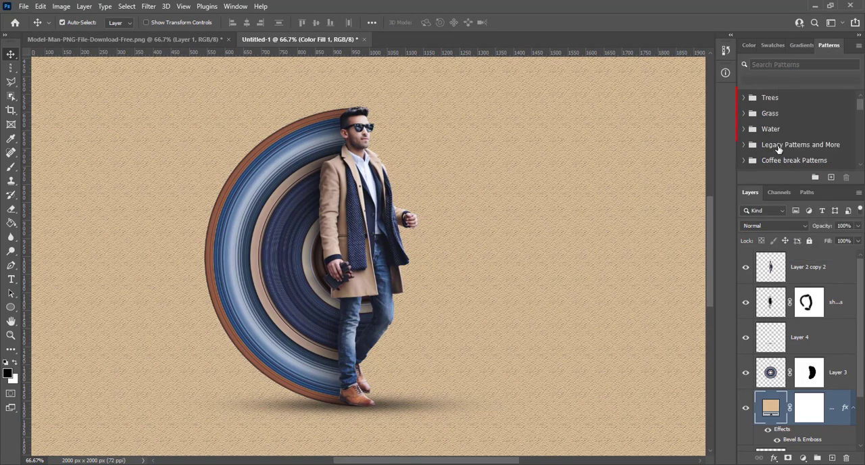
# - Look through the available pattern groups and collapse the klukeart_paisleys group
pyautogui.scroll(-5, 779, 149)
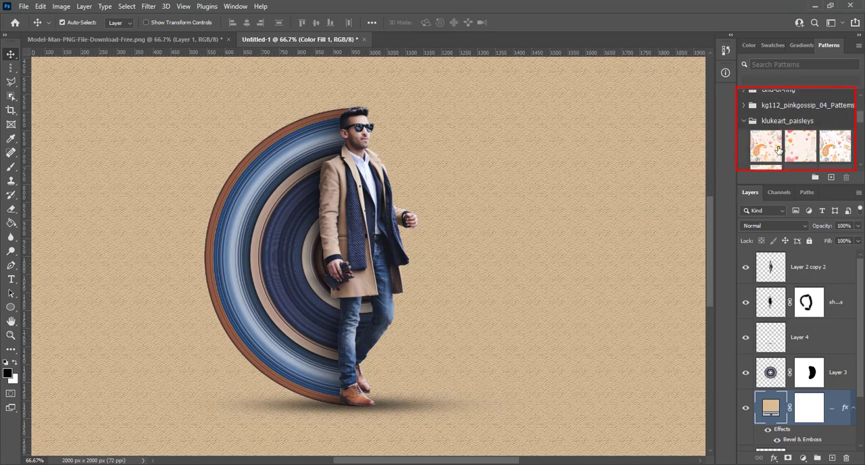
pyautogui.scroll(2, 779, 150)
pyautogui.click(744, 156)
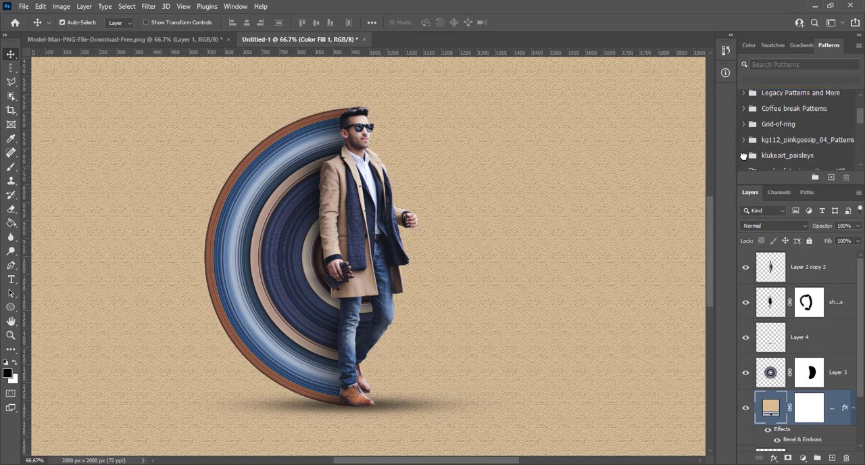
pyautogui.scroll(-2, 768, 150)
pyautogui.scroll(5, 767, 150)
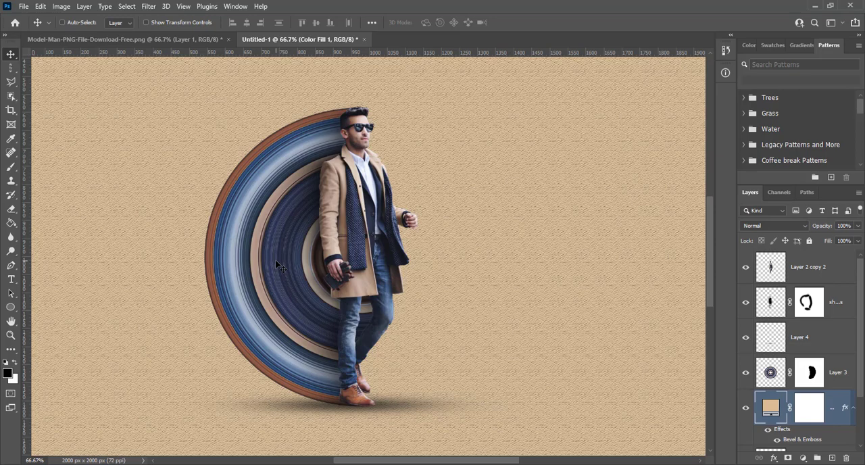
# - View the original cut-out photo in Model-Man-PNG-File-Download-Free.png for comparison, and return to the Untitled-1 composition
pyautogui.click(116, 38)
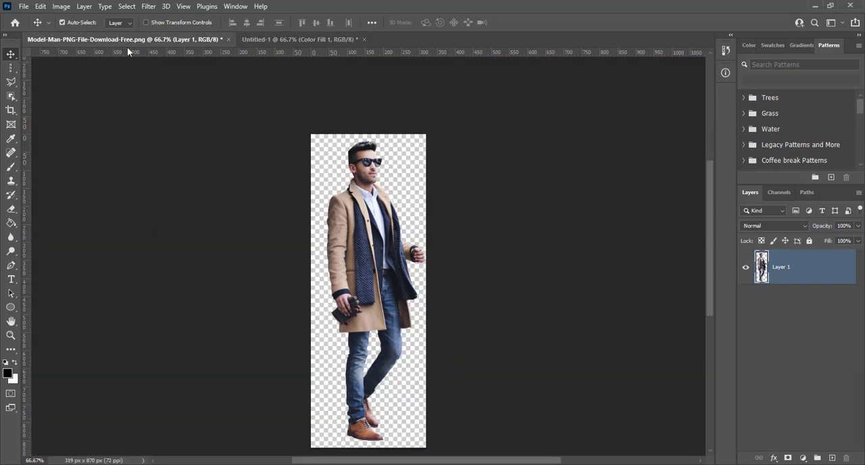
pyautogui.press('ctrl')
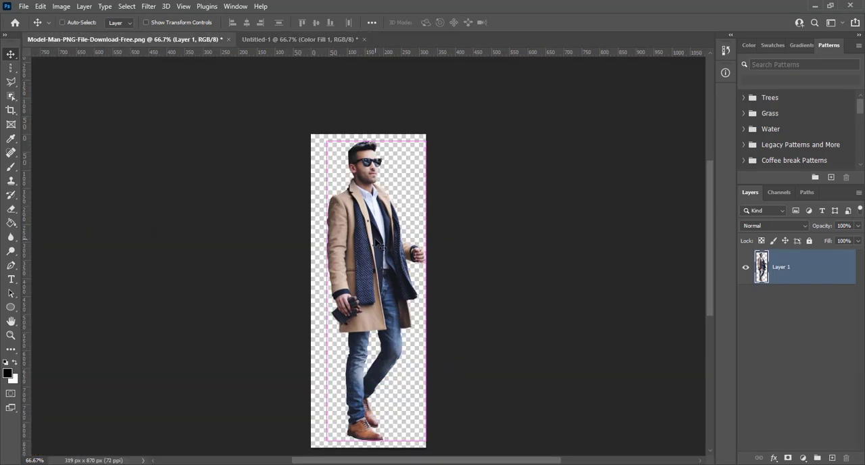
pyautogui.scroll(1, 377, 244)
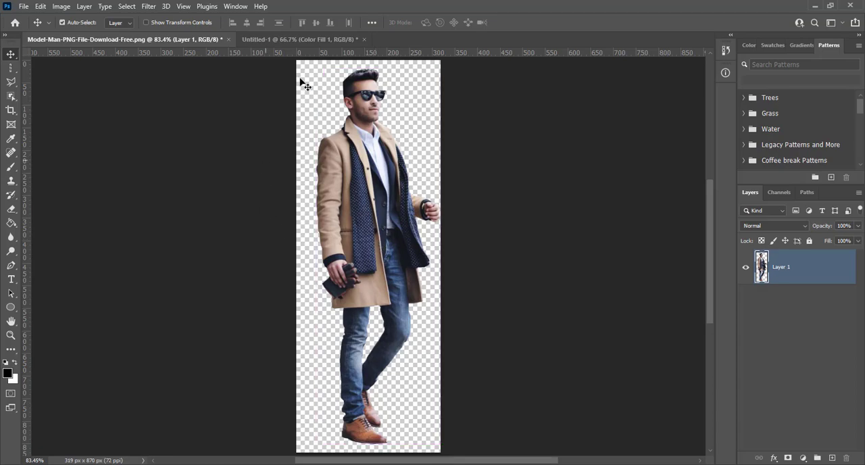
pyautogui.click(286, 40)
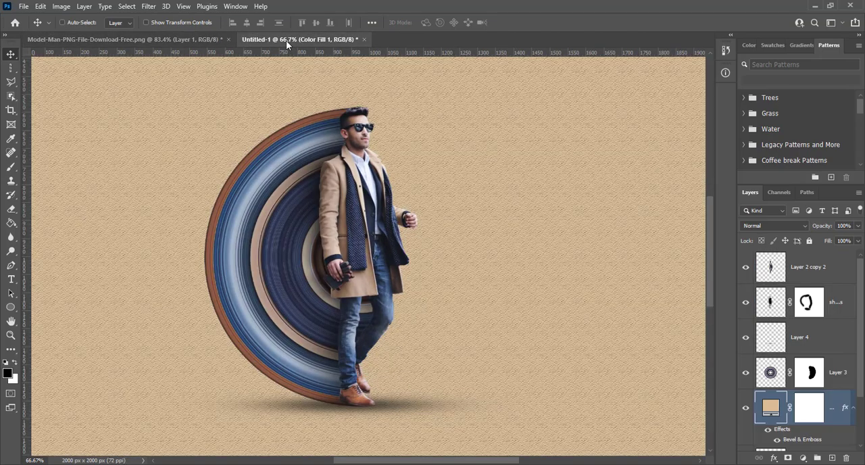
# - Start a 1280 x 720 px crop of the composition and narrow the crop frame around the man and the circle
pyautogui.hotkey('ctrl', '0')
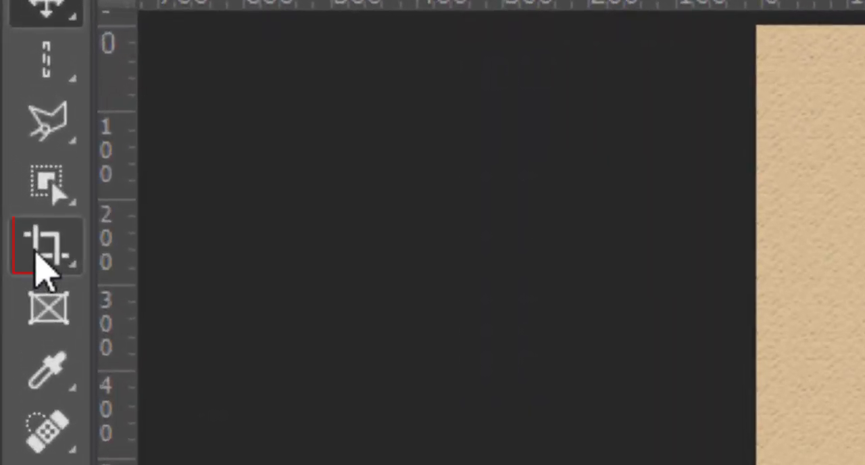
pyautogui.click(11, 109)
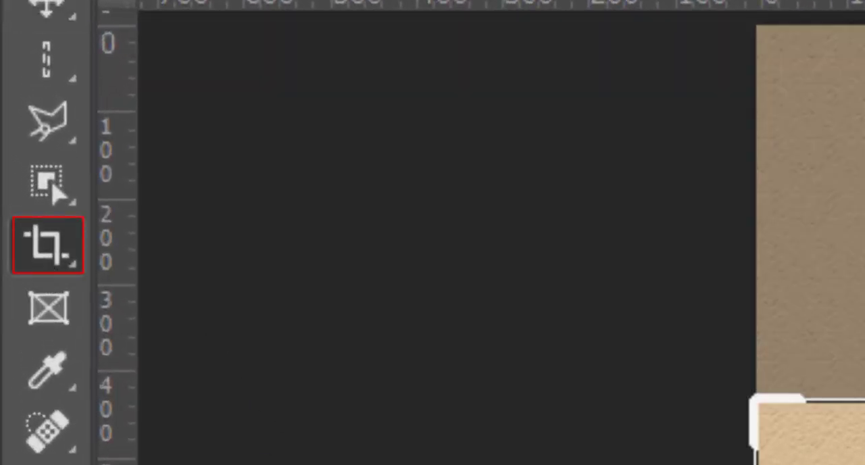
pyautogui.moveTo(172, 255); pyautogui.dragTo(207, 251)
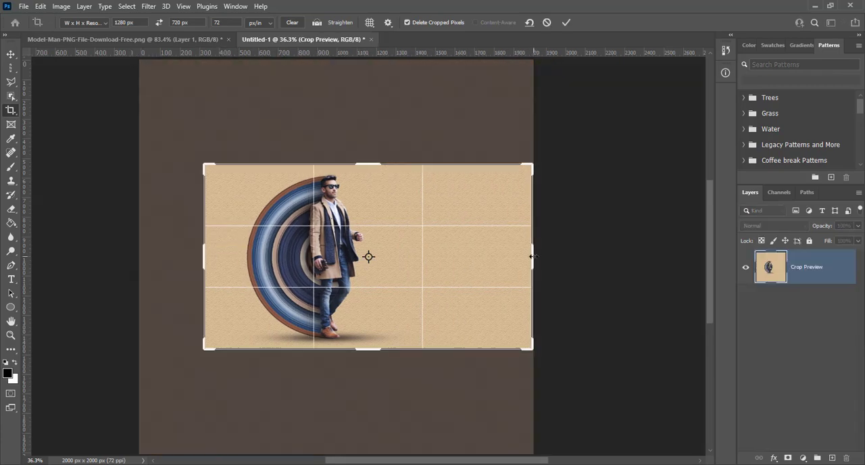
pyautogui.moveTo(533, 257)
pyautogui.mouseDown()
pyautogui.moveTo(513, 254)
pyautogui.moveTo(521, 254)
pyautogui.mouseUp()
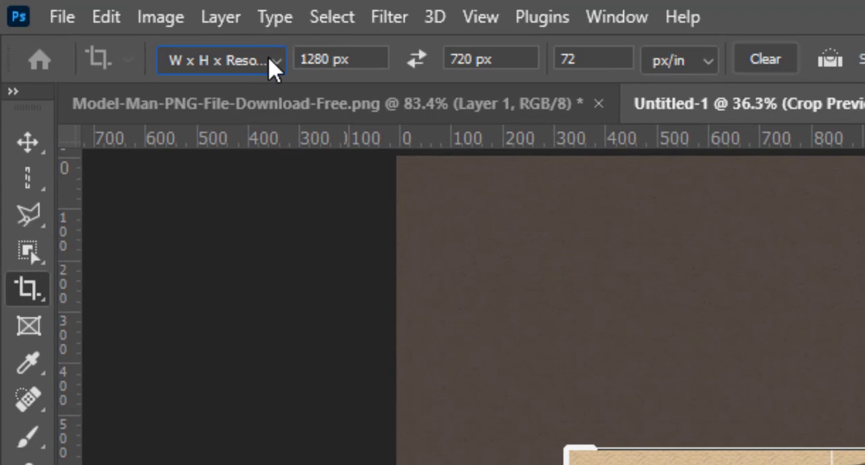
# - Switch the crop to Original Ratio, enlarge the frame around the man and circle to 1226 x 1226 px, and apply it
pyautogui.click(186, 41)
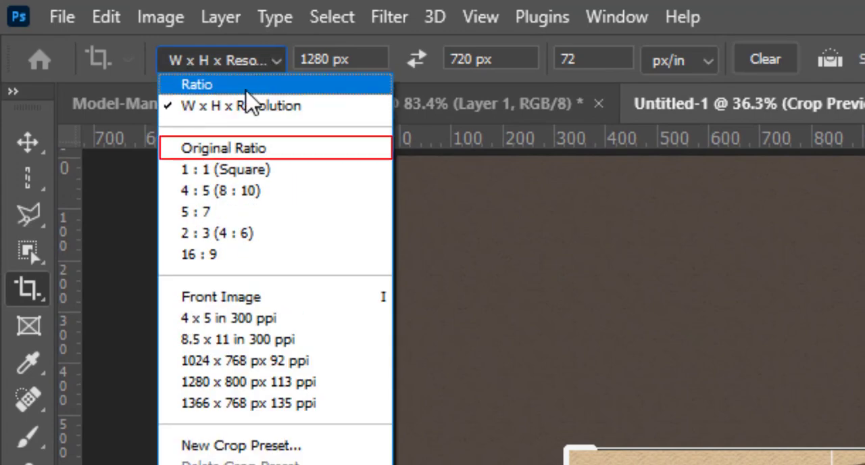
pyautogui.click(239, 157)
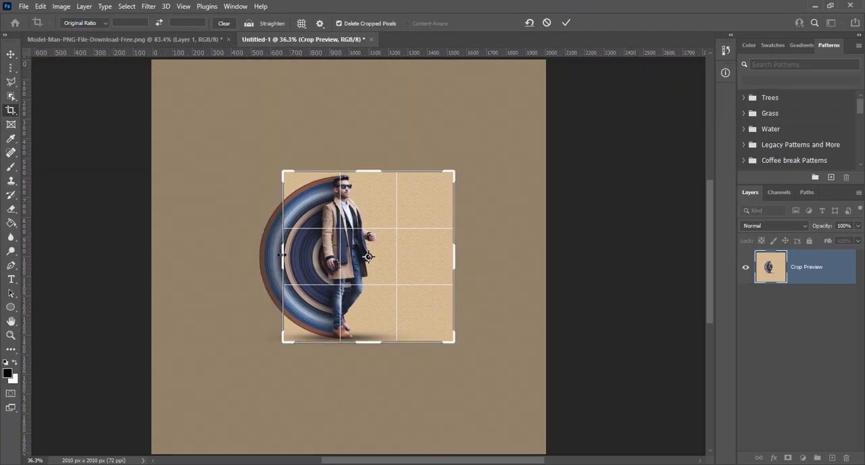
pyautogui.moveTo(283, 255); pyautogui.dragTo(248, 254)
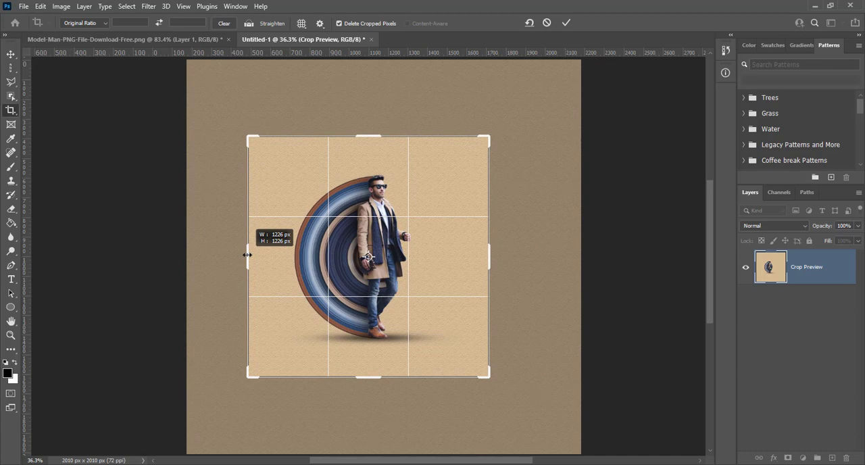
pyautogui.moveTo(247, 255); pyautogui.dragTo(247, 255)
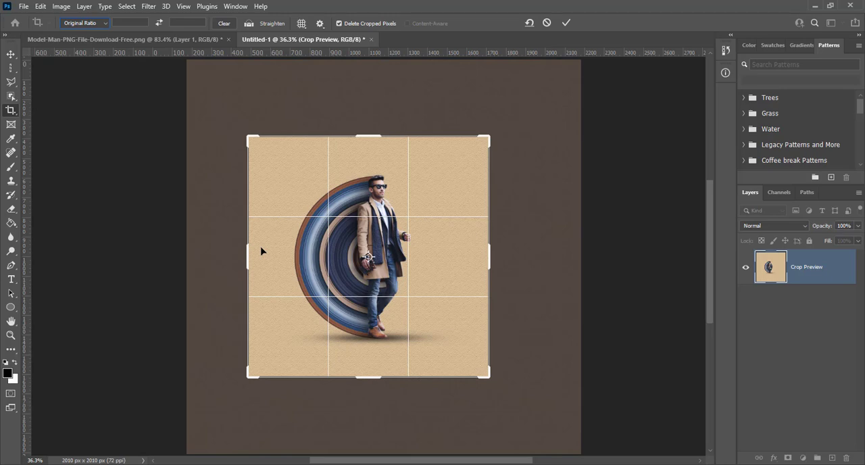
pyautogui.click(566, 23)
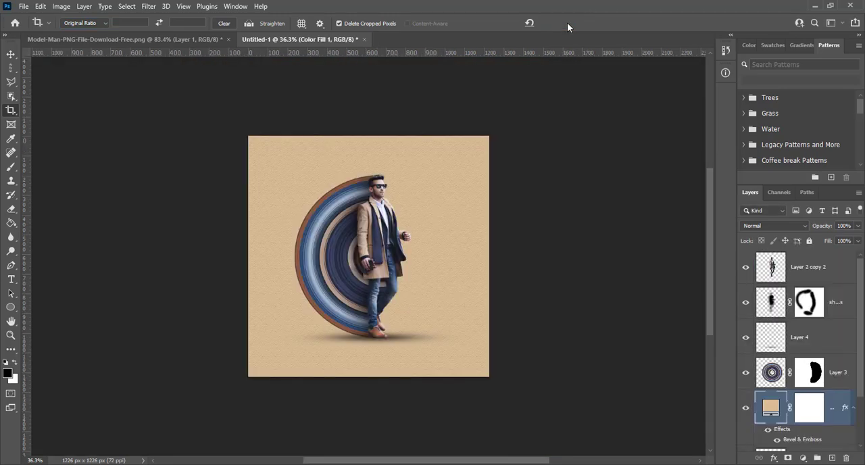
pyautogui.hotkey('ctrl', '1')
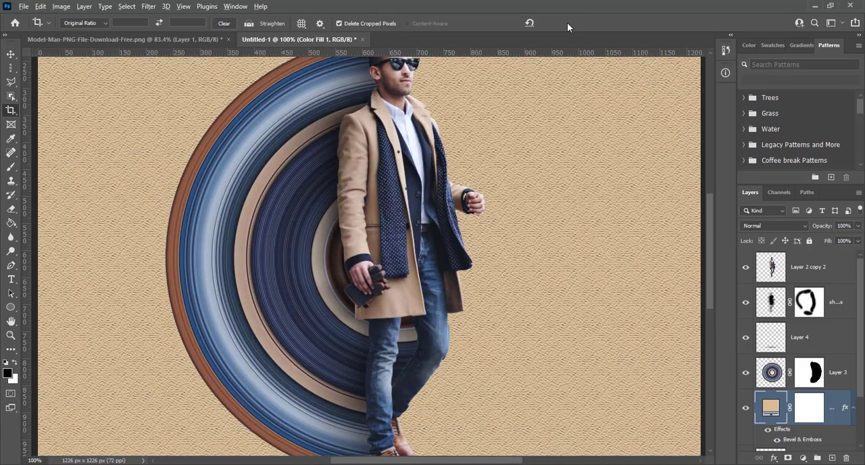
pyautogui.hotkey('ctrl', '0')
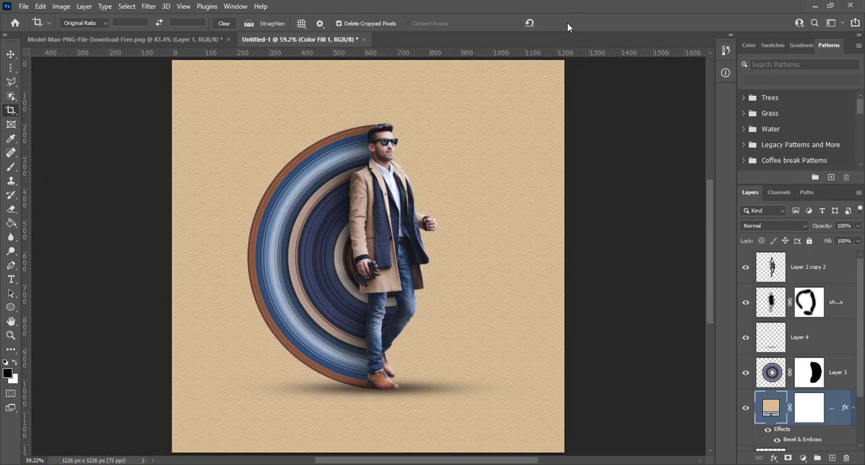